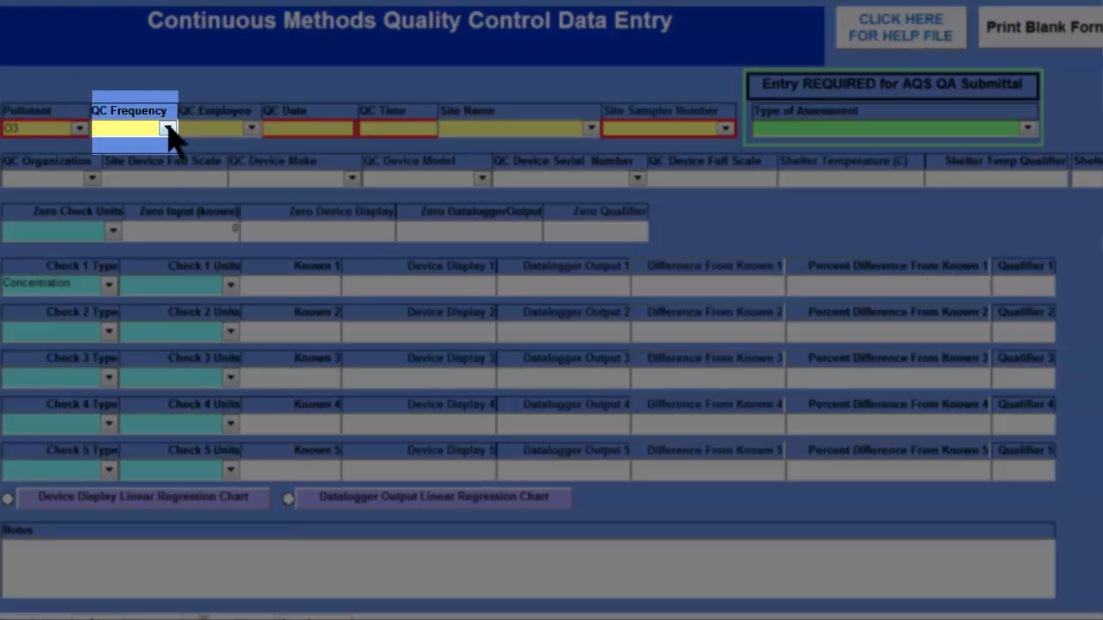
# - Set the QC frequency to bi-weekly and choose the first listed QC employee
pyautogui.click(168, 127)
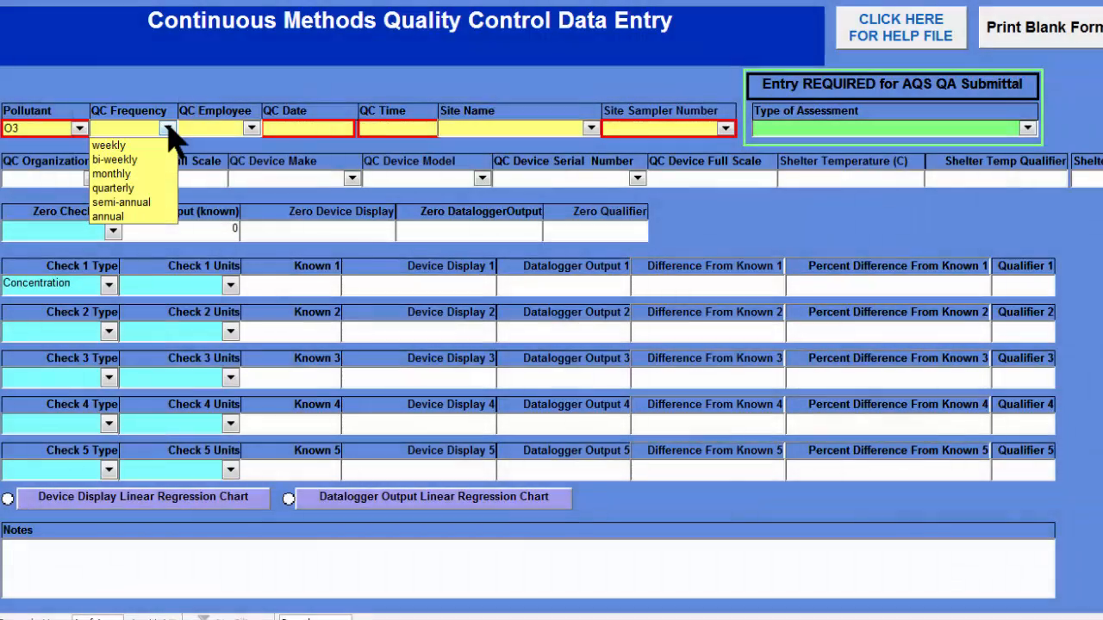
pyautogui.click(116, 160)
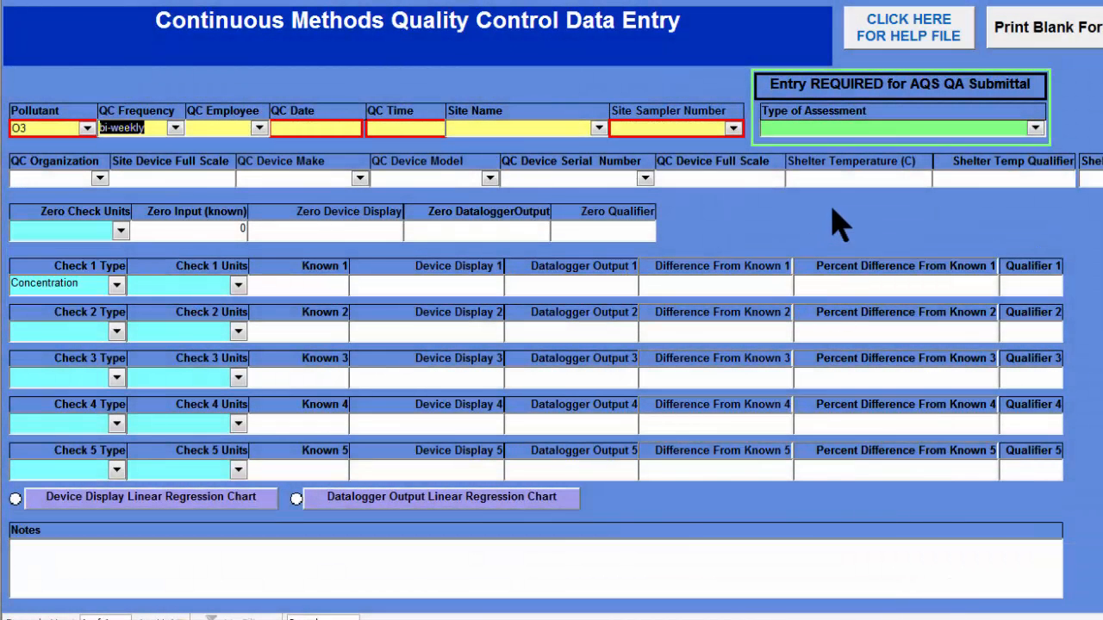
pyautogui.click(258, 128)
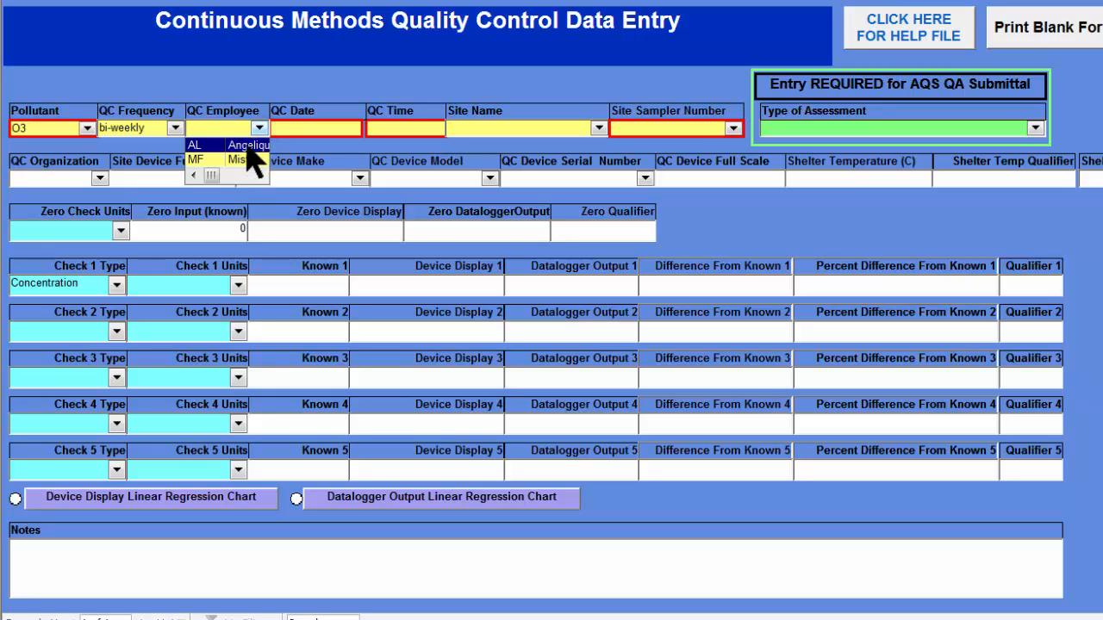
pyautogui.click(248, 147)
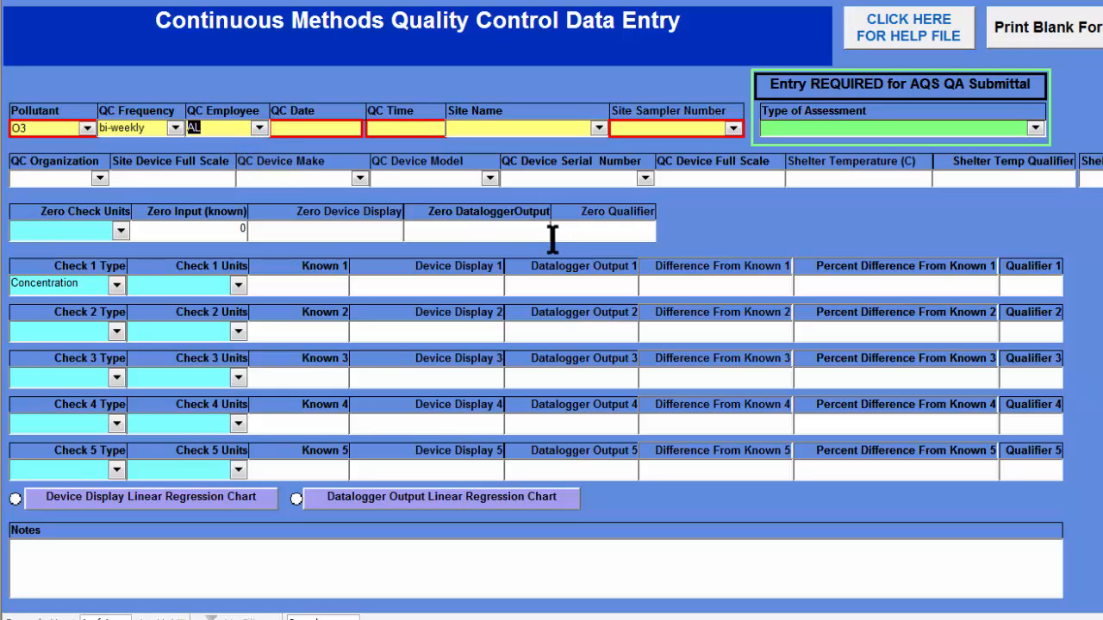
# - Enter 8/8/2013 as the QC date and 8:02:00 AM as the QC time
pyautogui.press('Tab')
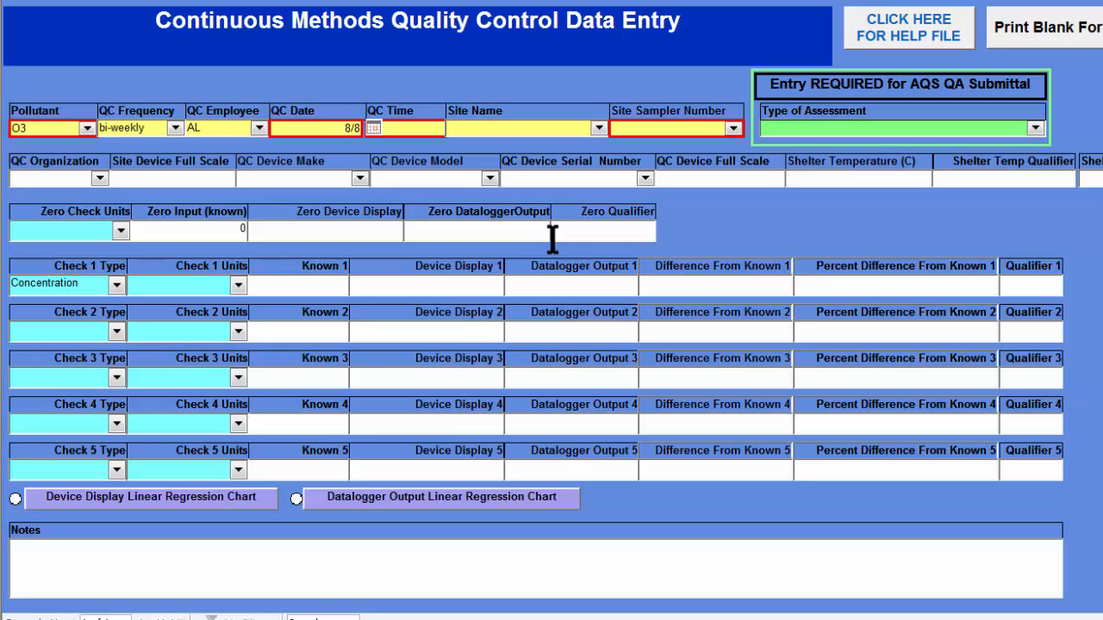
pyautogui.write('8/8/2013')
pyautogui.press('Tab')
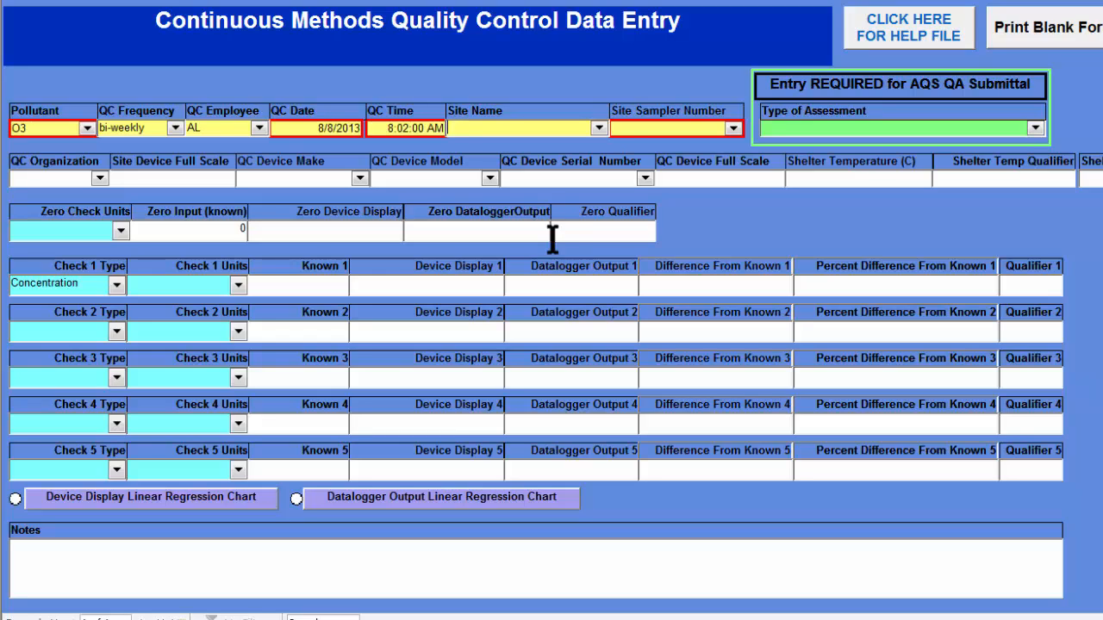
# - Set the site name to Tribal Air Office and the site sampler number to INO3
pyautogui.click(599, 129)
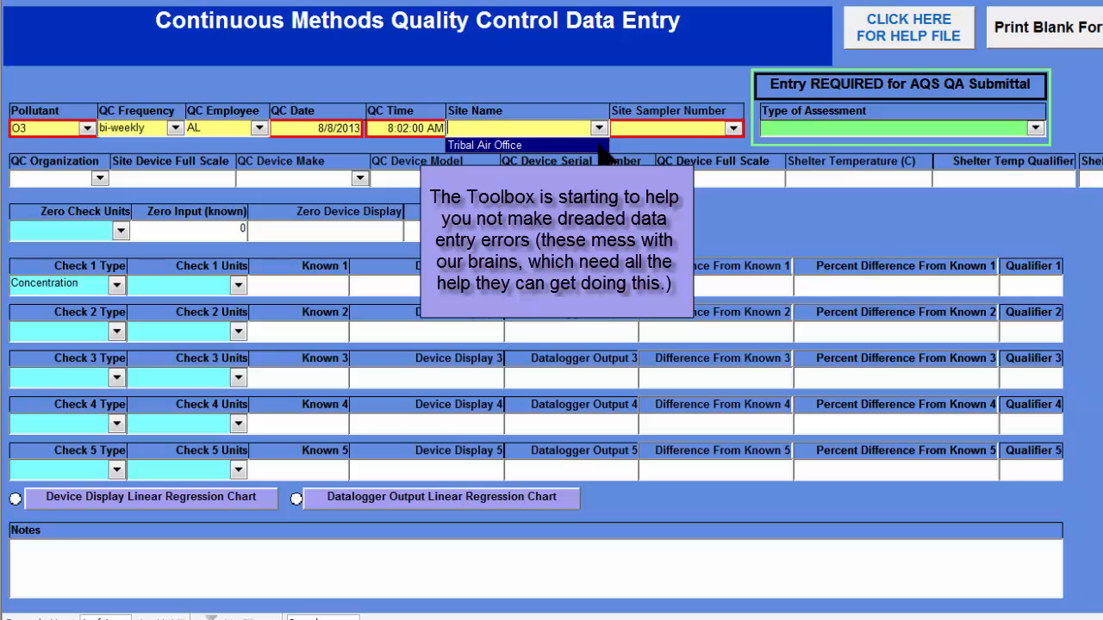
pyautogui.click(600, 146)
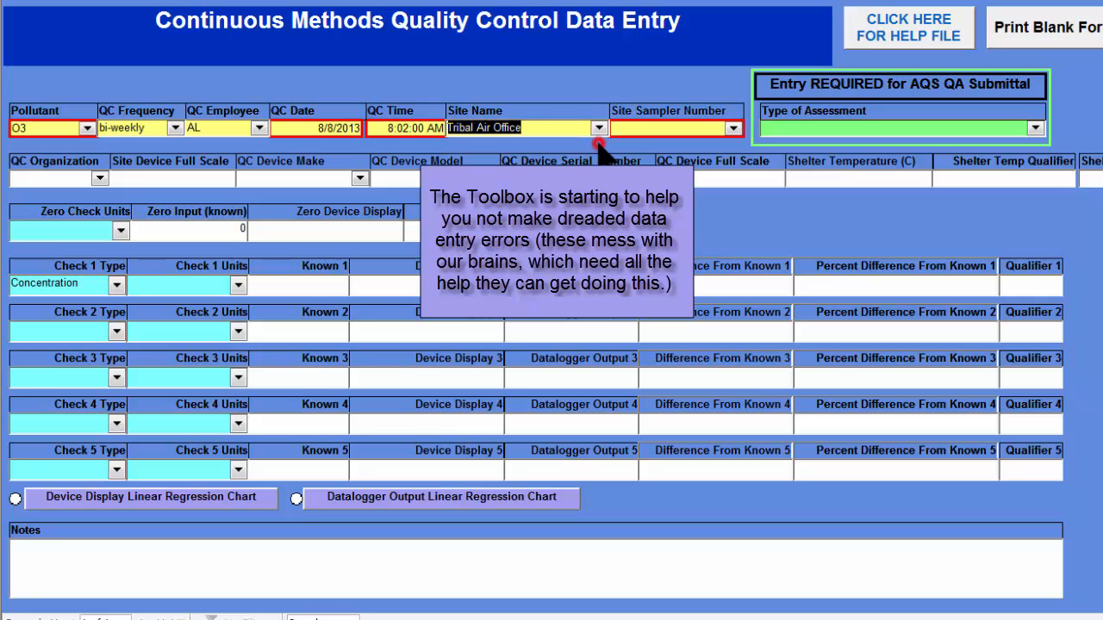
pyautogui.click(733, 131)
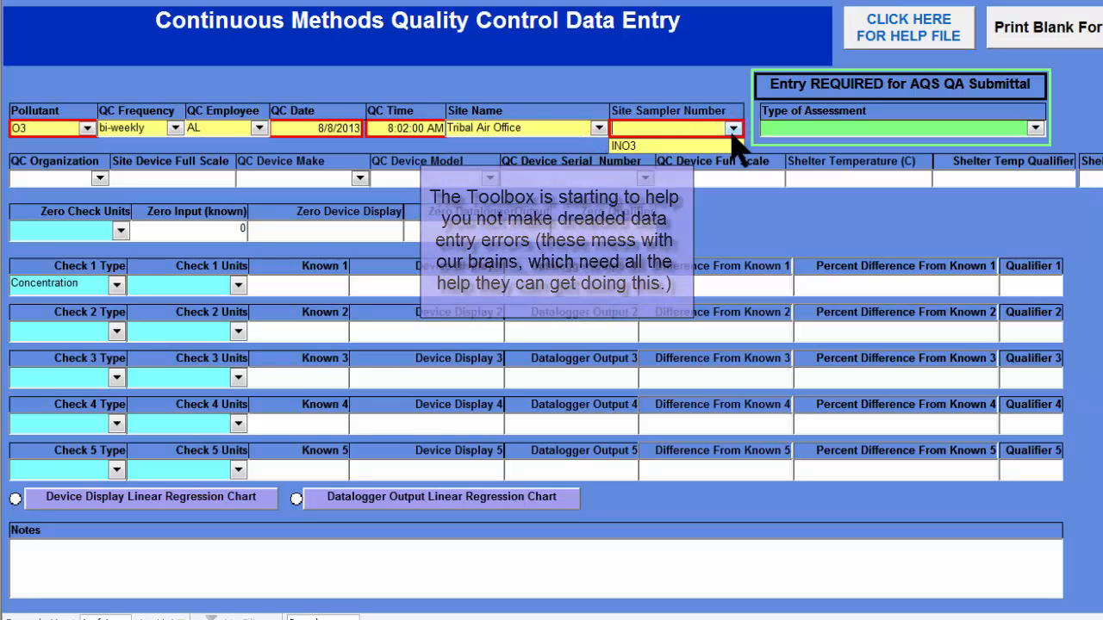
pyautogui.click(732, 146)
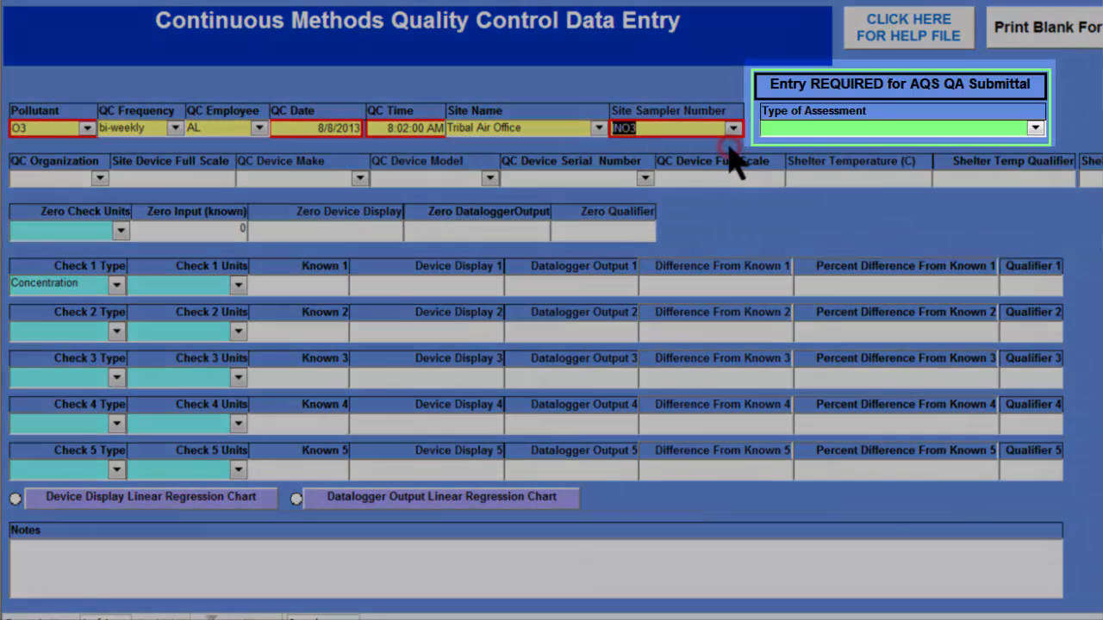
# - Set the type of assessment for the AQS QA submittal to 1-Point Quality Control (QC)
pyautogui.press('Tab')
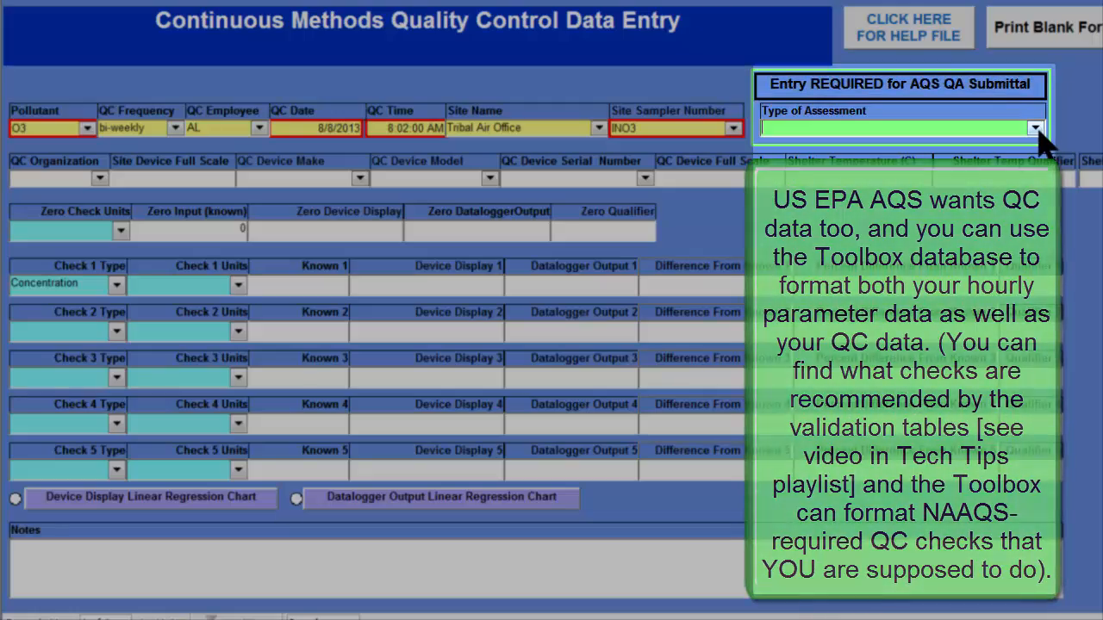
pyautogui.click(1036, 129)
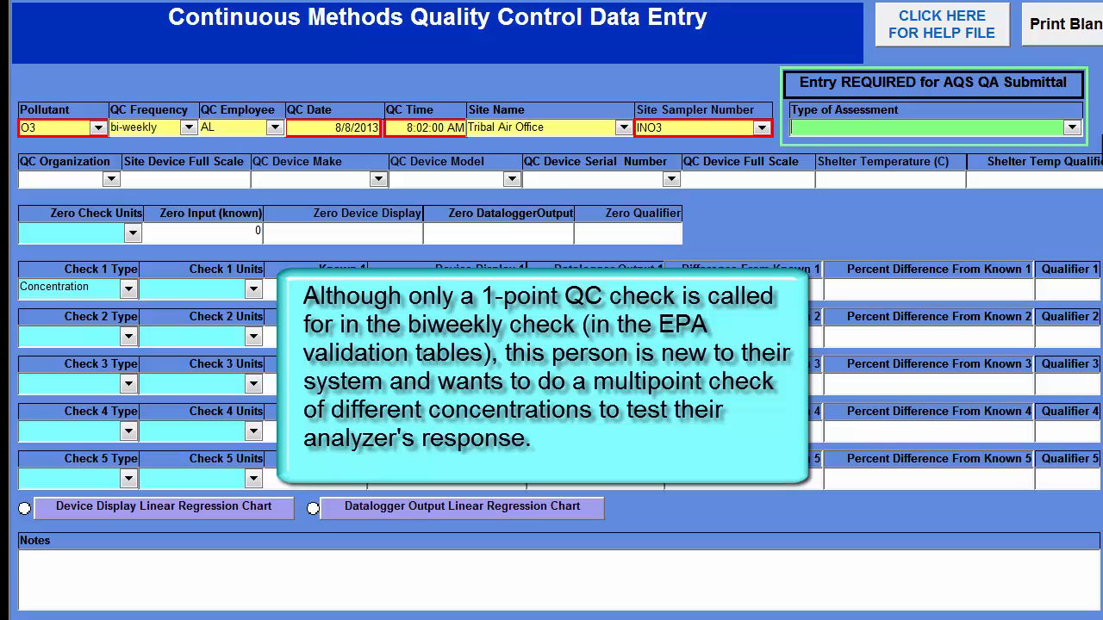
pyautogui.click(1072, 127)
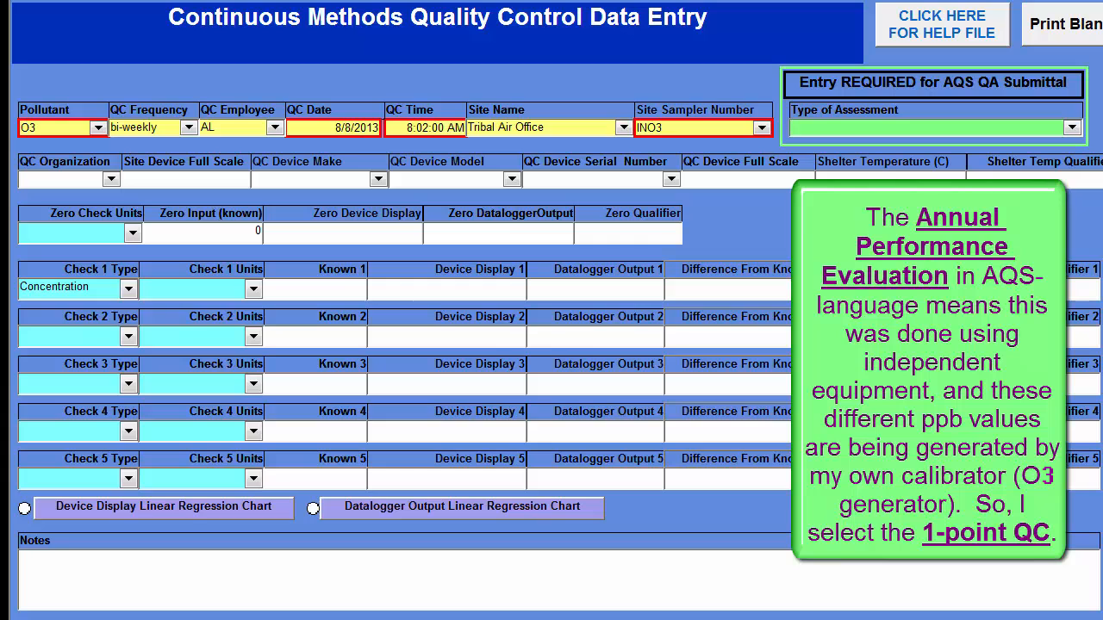
pyautogui.click(1072, 128)
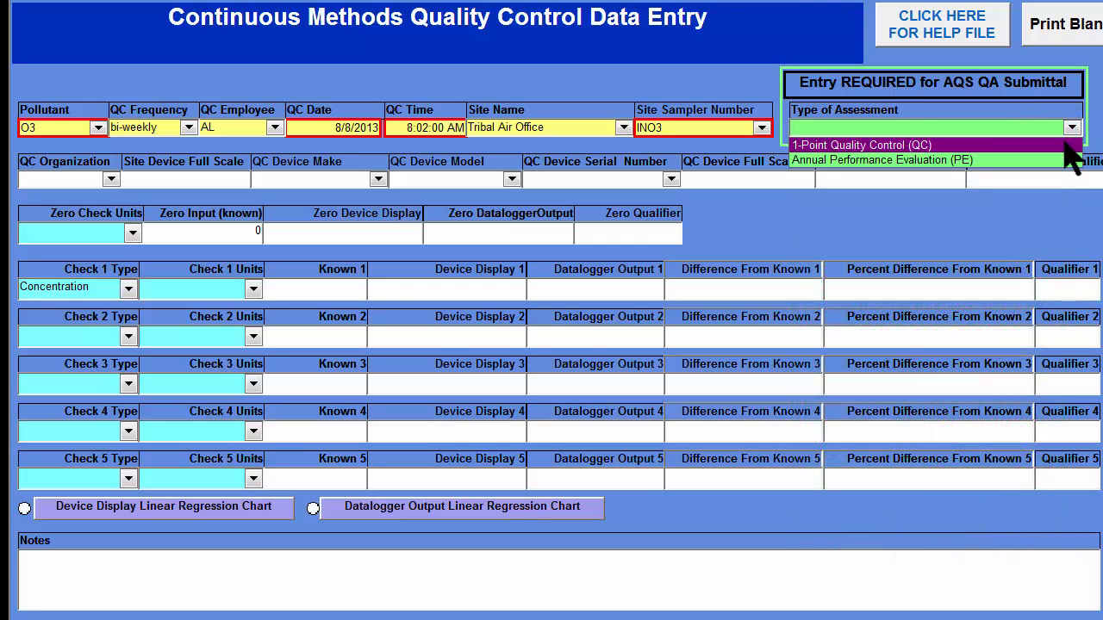
pyautogui.click(1065, 146)
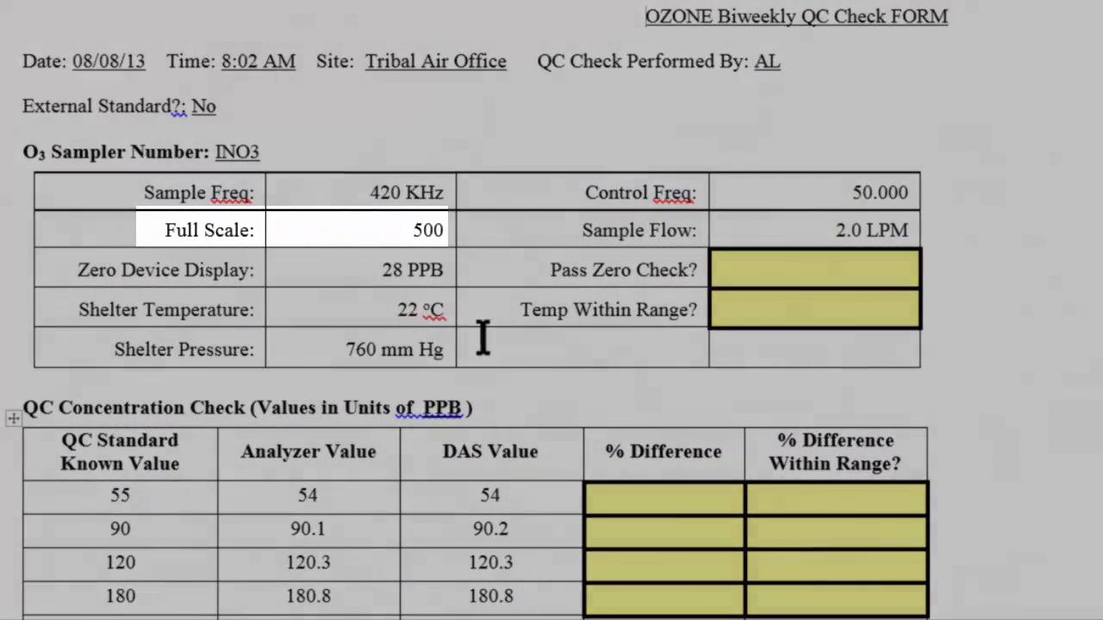
# - Enter 500 as the site device full scale and 22 as the shelter temperature
pyautogui.write('5')
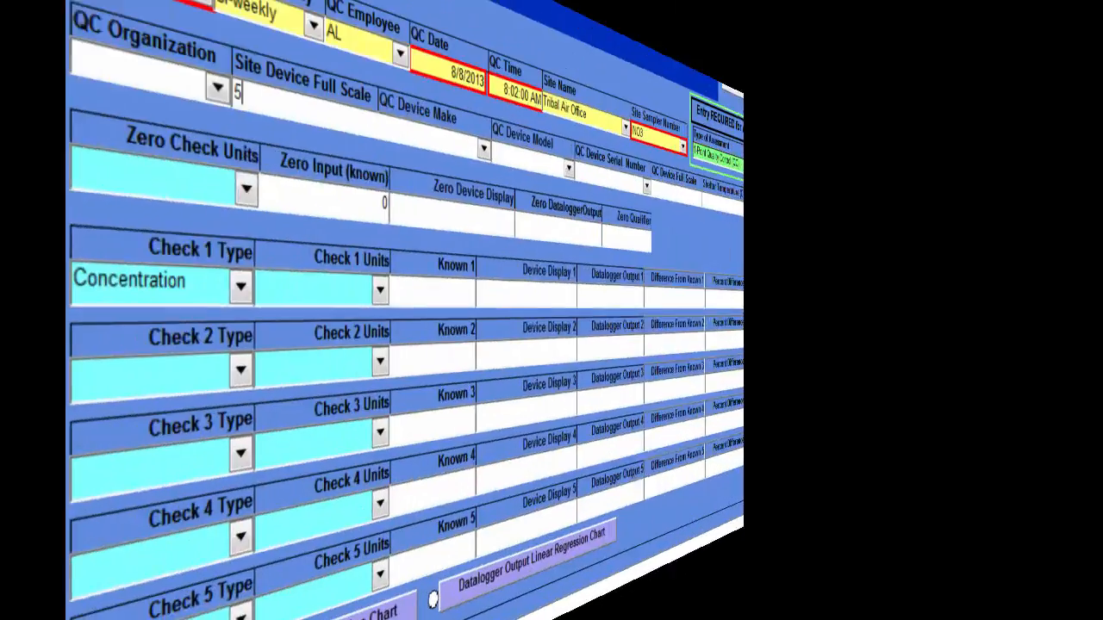
pyautogui.write('00')
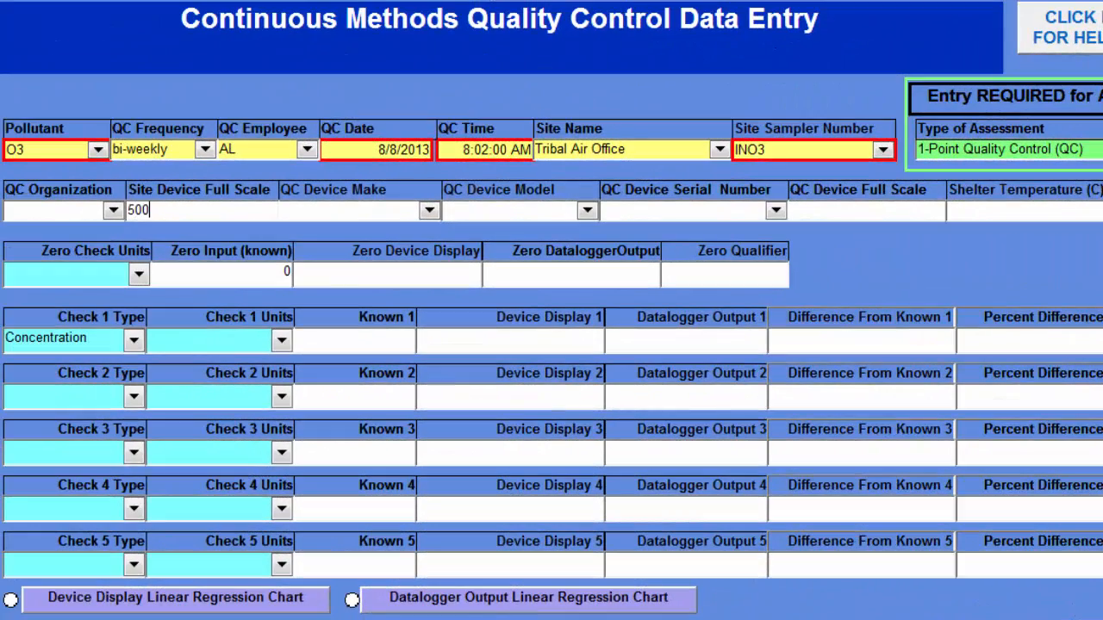
pyautogui.press('Tab')
pyautogui.press('Tab')
pyautogui.press('Tab')
pyautogui.press('Tab')
pyautogui.press('Tab')
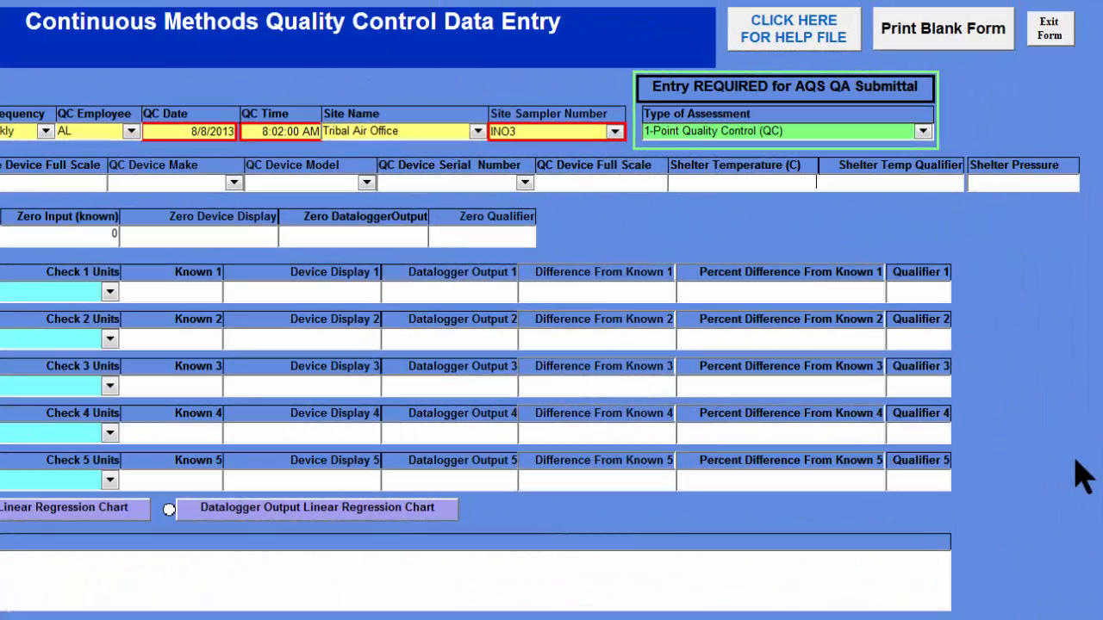
pyautogui.write('22')
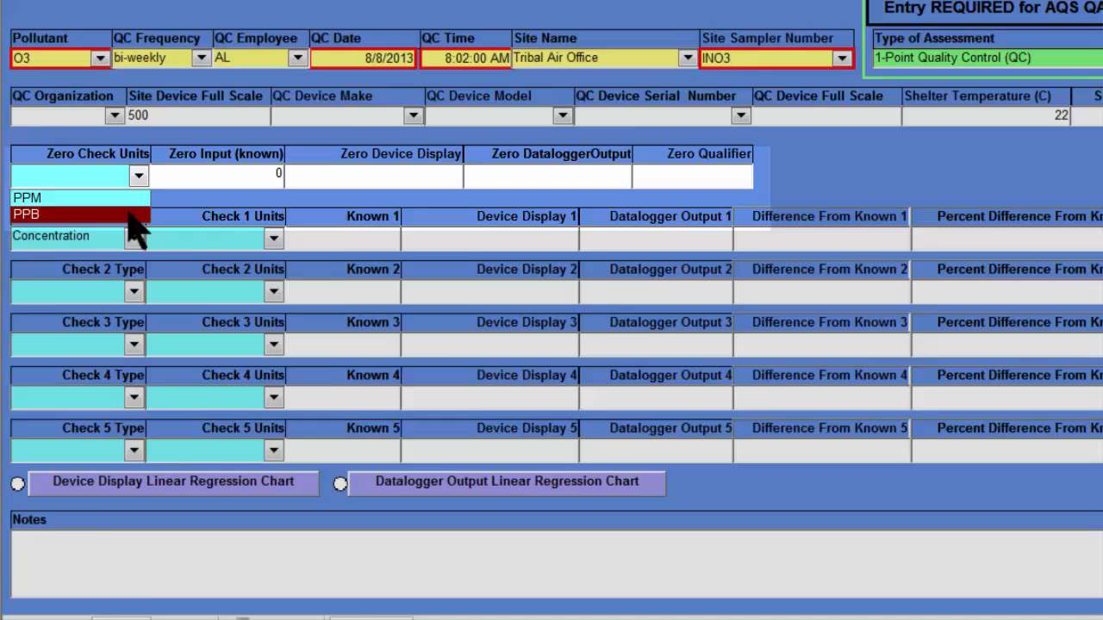
# - Set the zero check units to PPB, keep the known zero input at 0, and enter 28 as the zero device display
pyautogui.click(127, 213)
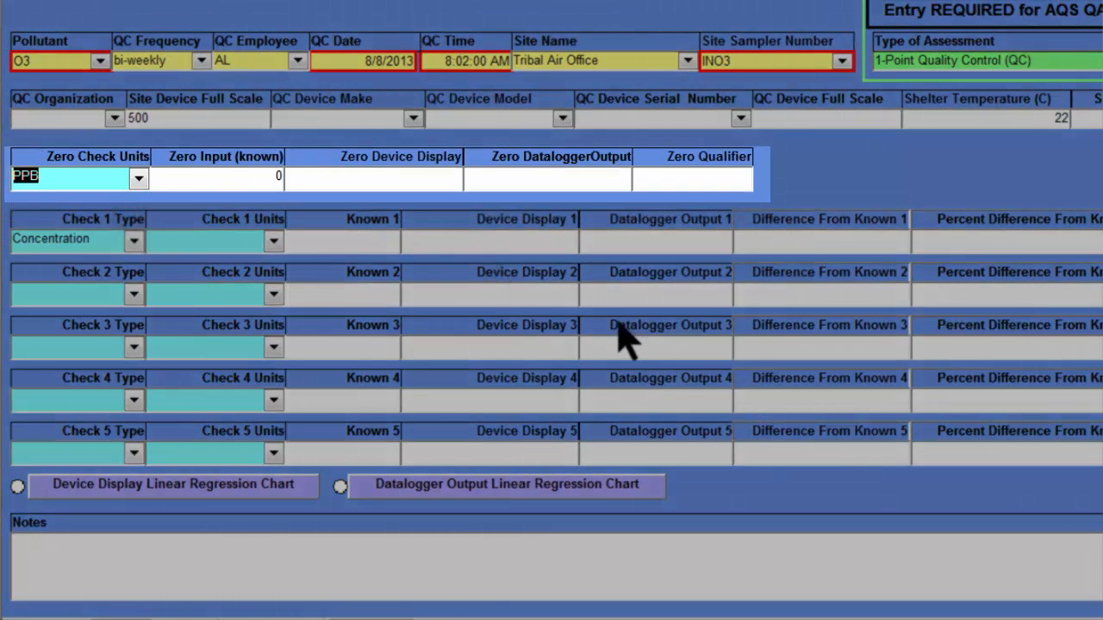
pyautogui.press('Tab')
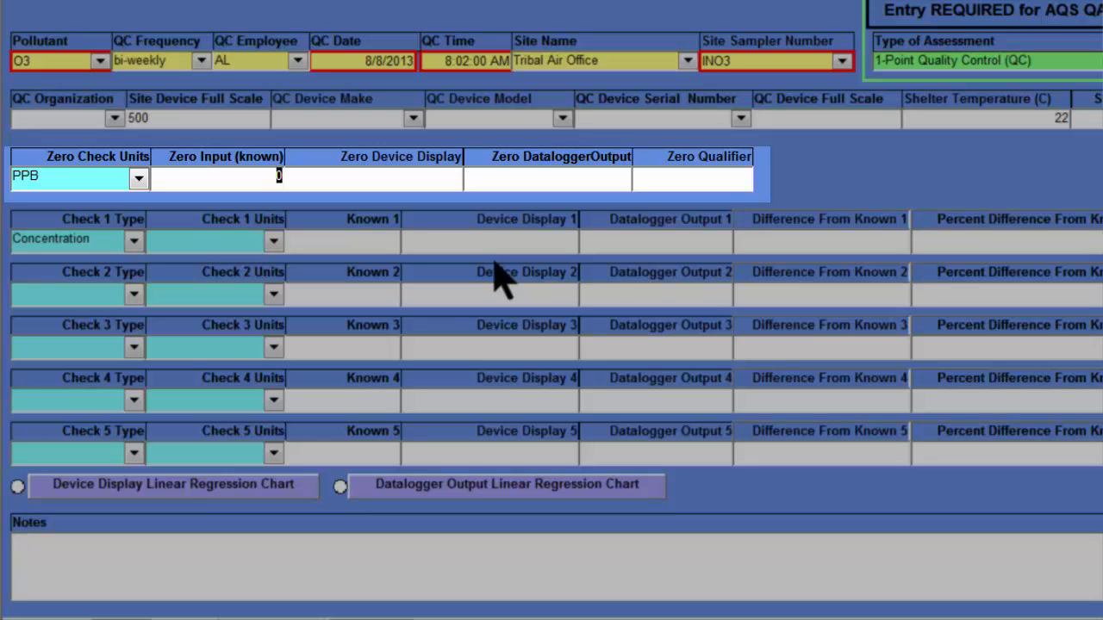
pyautogui.press('Tab')
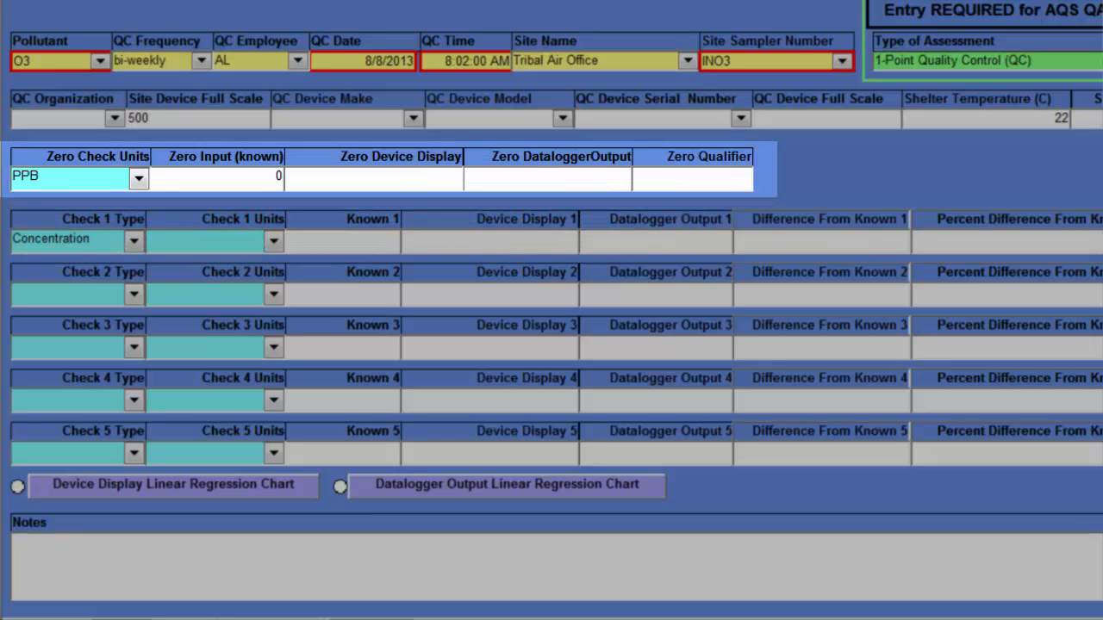
pyautogui.write('28')
pyautogui.press('Tab')
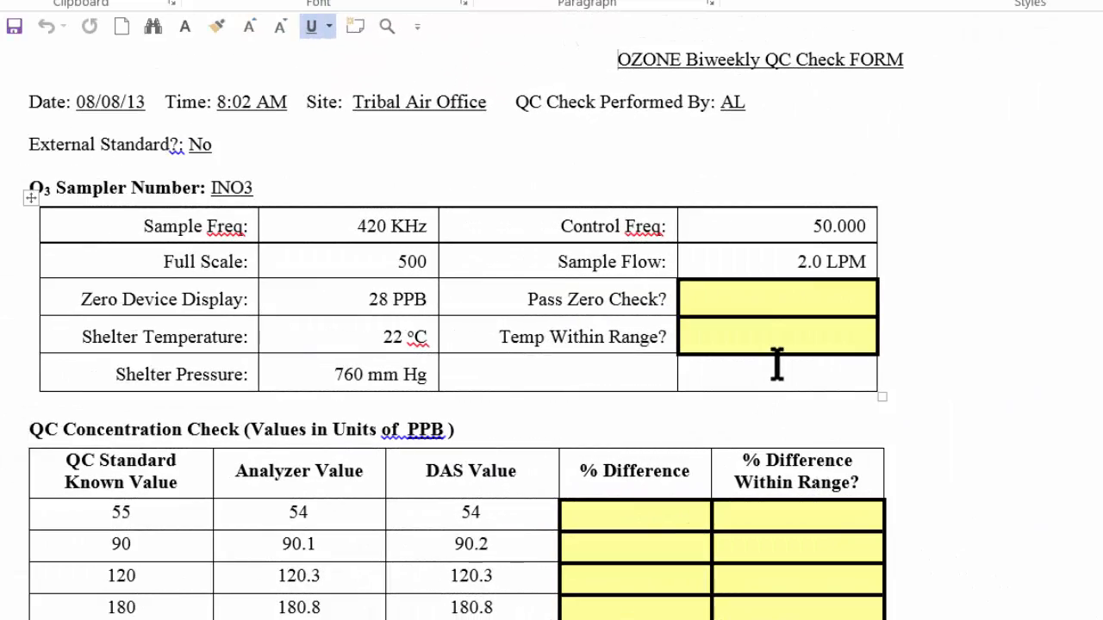
# - Switch to the ozone biweekly QC check form in Word and enter "No, L1Z flag" for Pass Zero Check
pyautogui.click(759, 301)
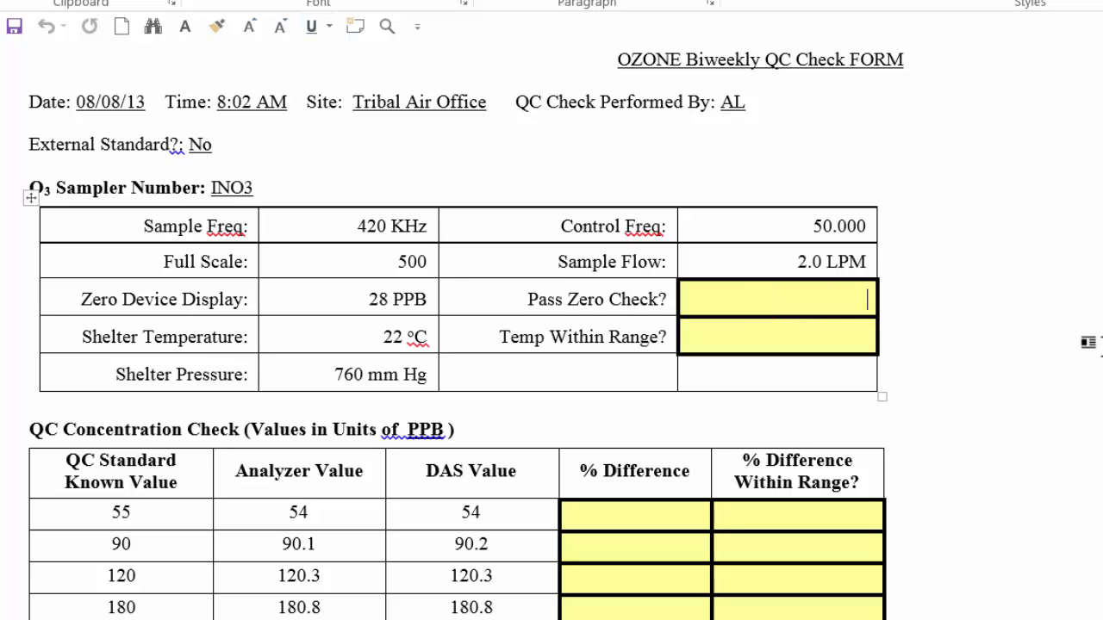
pyautogui.write('No, L')
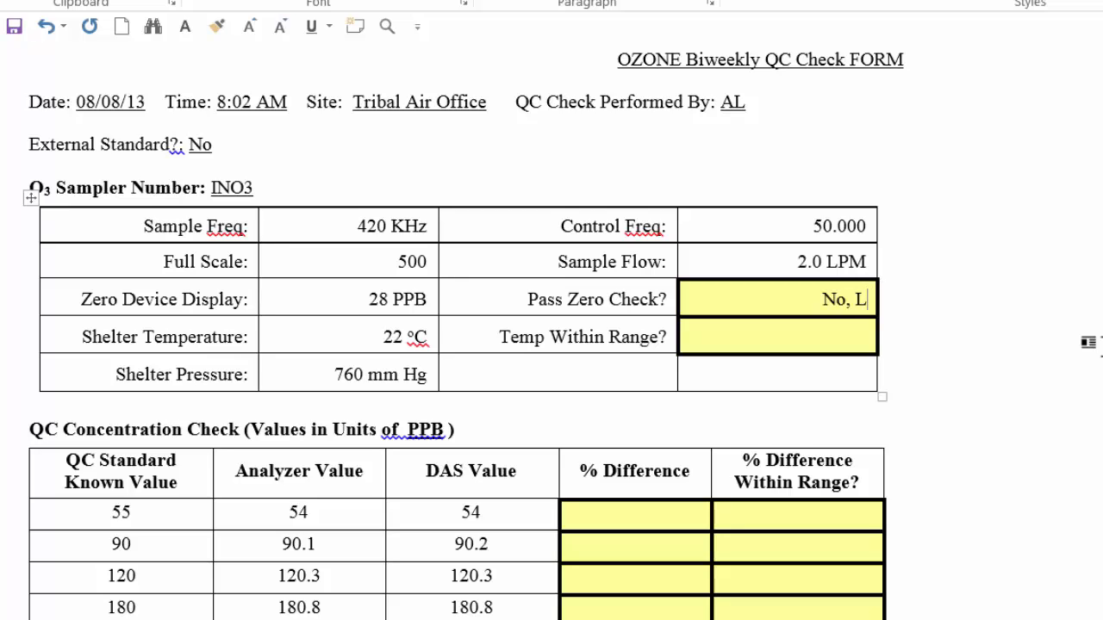
pyautogui.write('1Z fla')
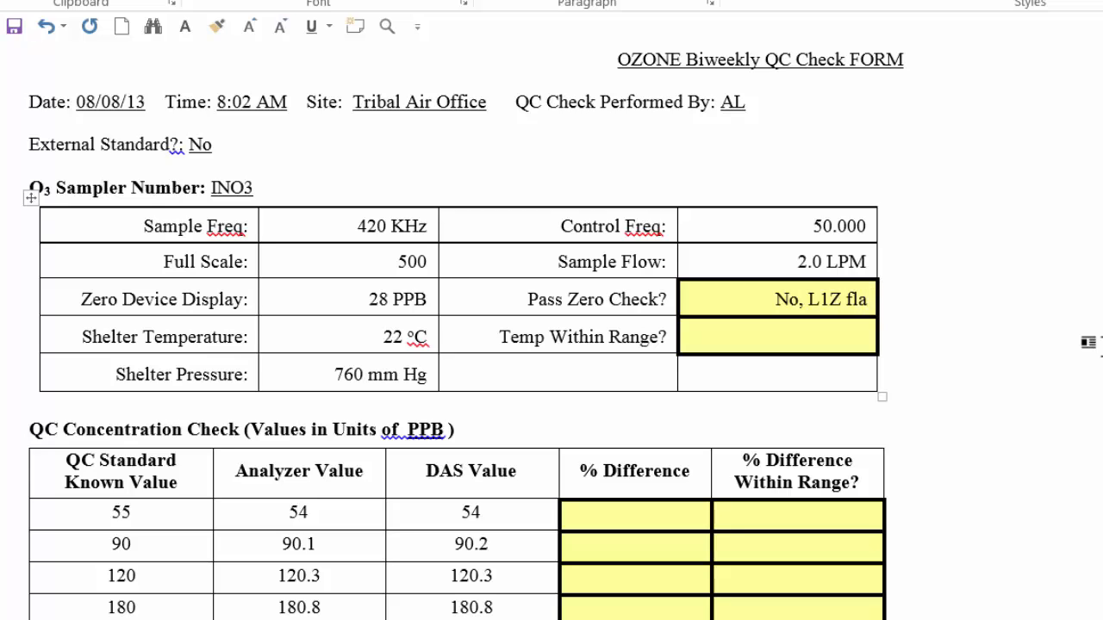
pyautogui.write('gf')
pyautogui.press('BackSpace')
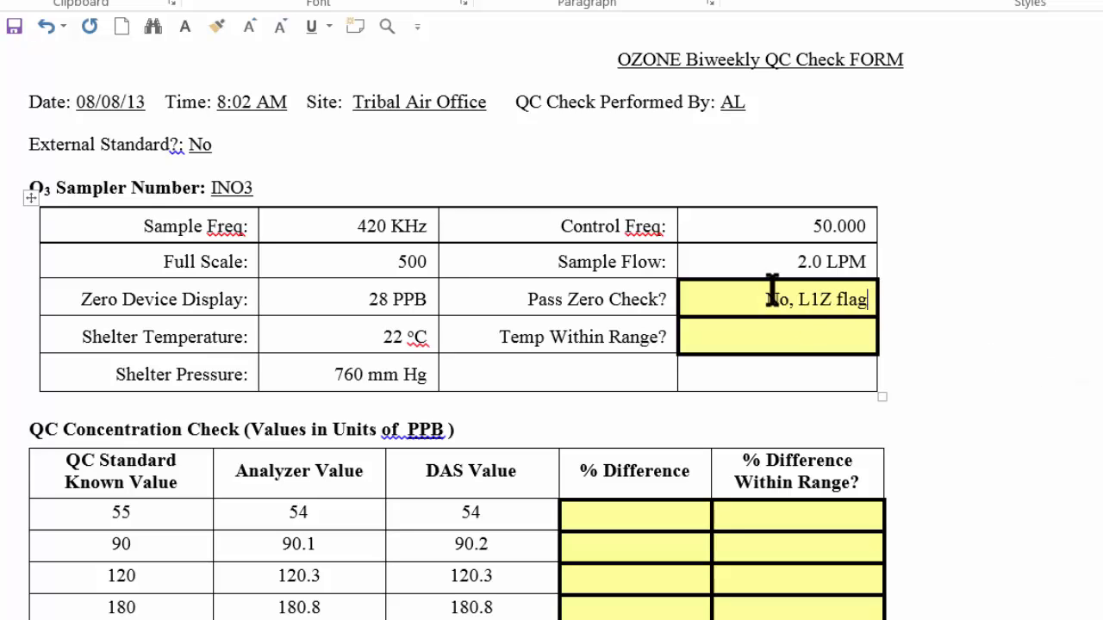
# - Enter "Yes" for Temp Within Range in the ozone QC check form
pyautogui.click(787, 336)
pyautogui.write('Yes')
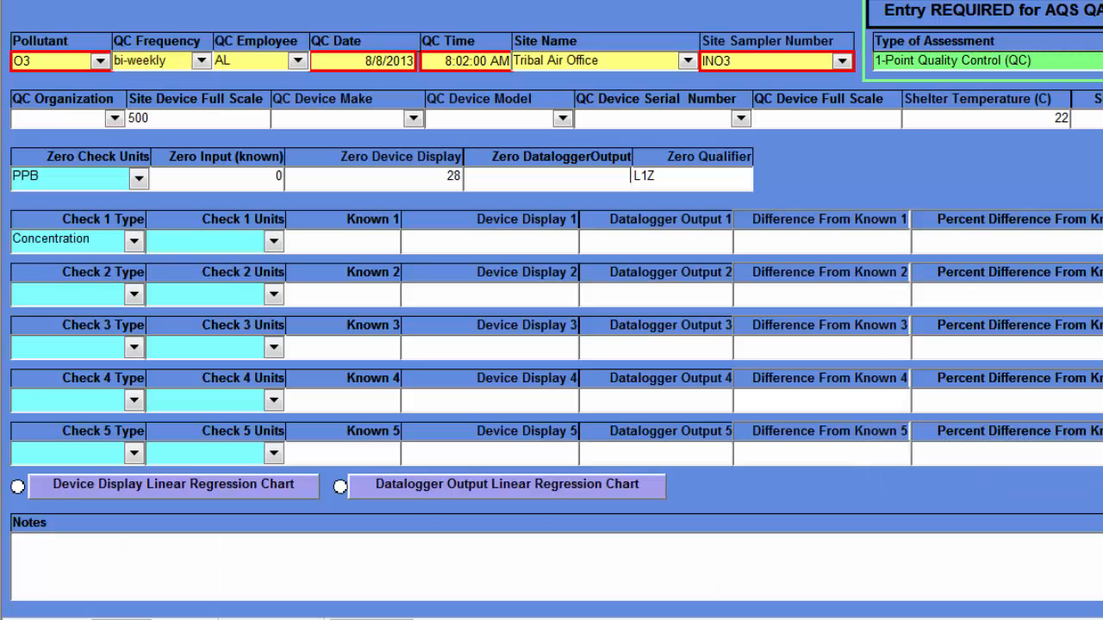
# - Return to the Access QC data entry form, move on from the zero check entries, and open the help file
pyautogui.press('Tab')
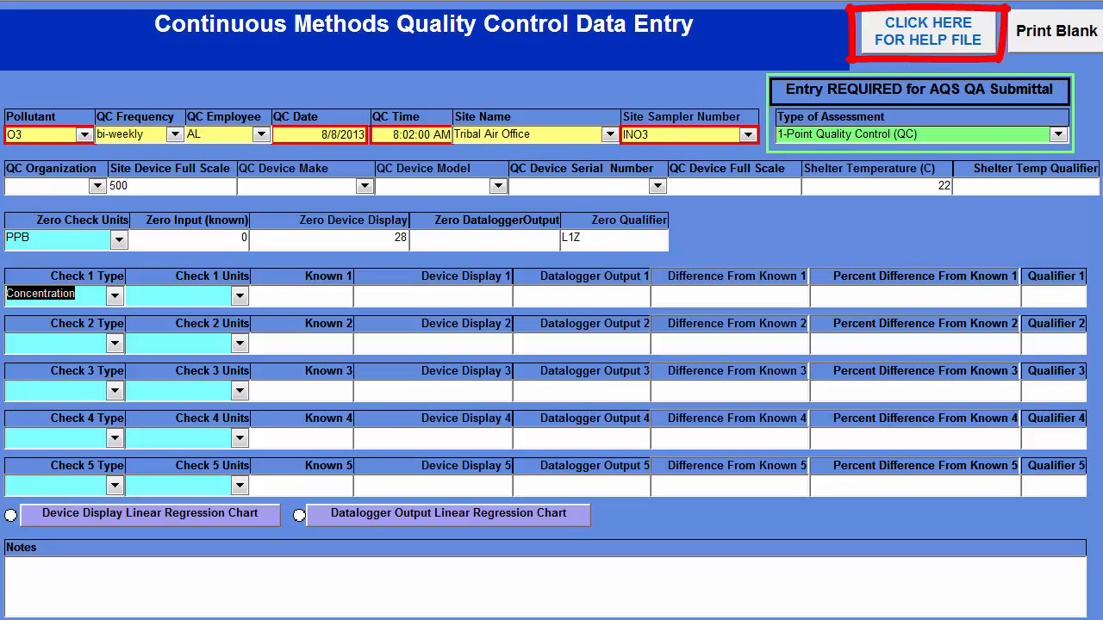
pyautogui.click(922, 38)
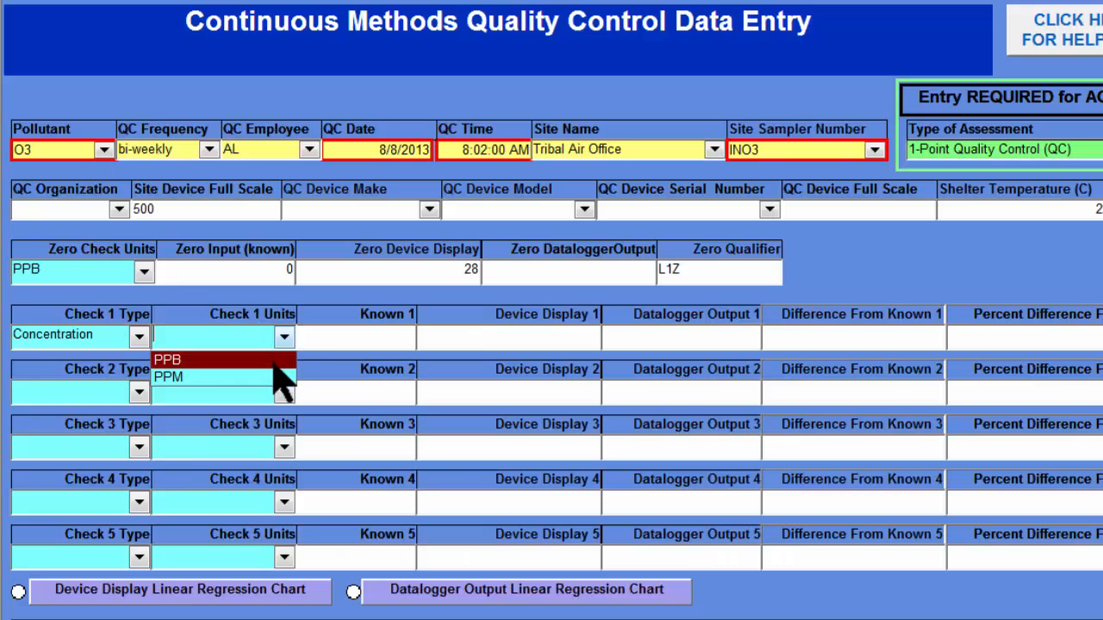
# - Fill in Check 1 with PPB units, a known value of 55, and 54 for both device display and datalogger output
pyautogui.click(274, 361)
pyautogui.press('Tab')
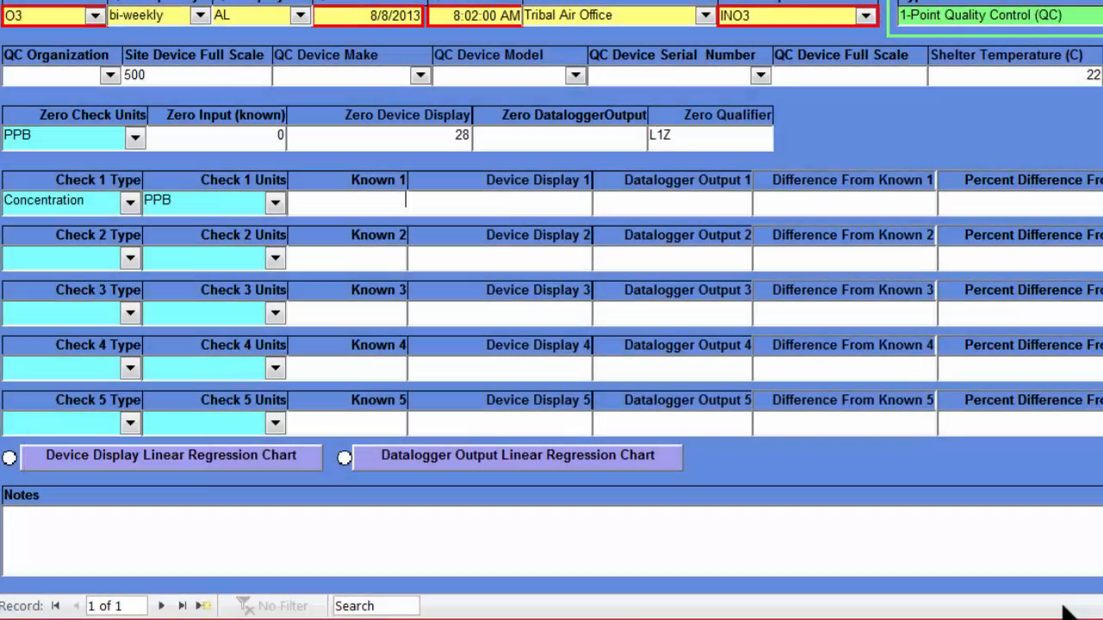
pyautogui.write('55')
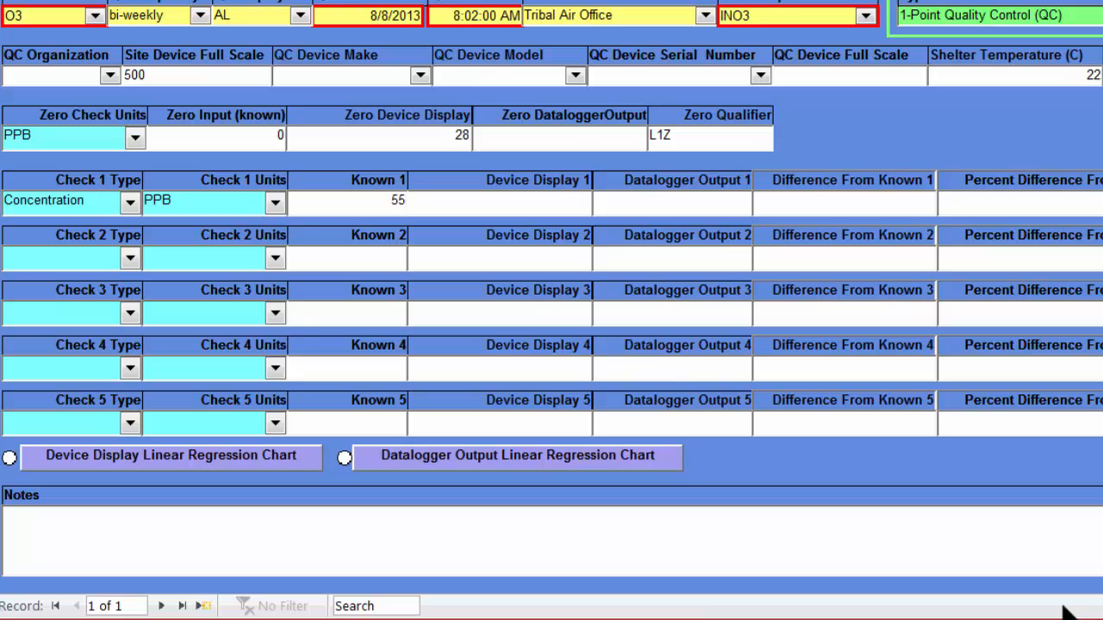
pyautogui.press('Tab')
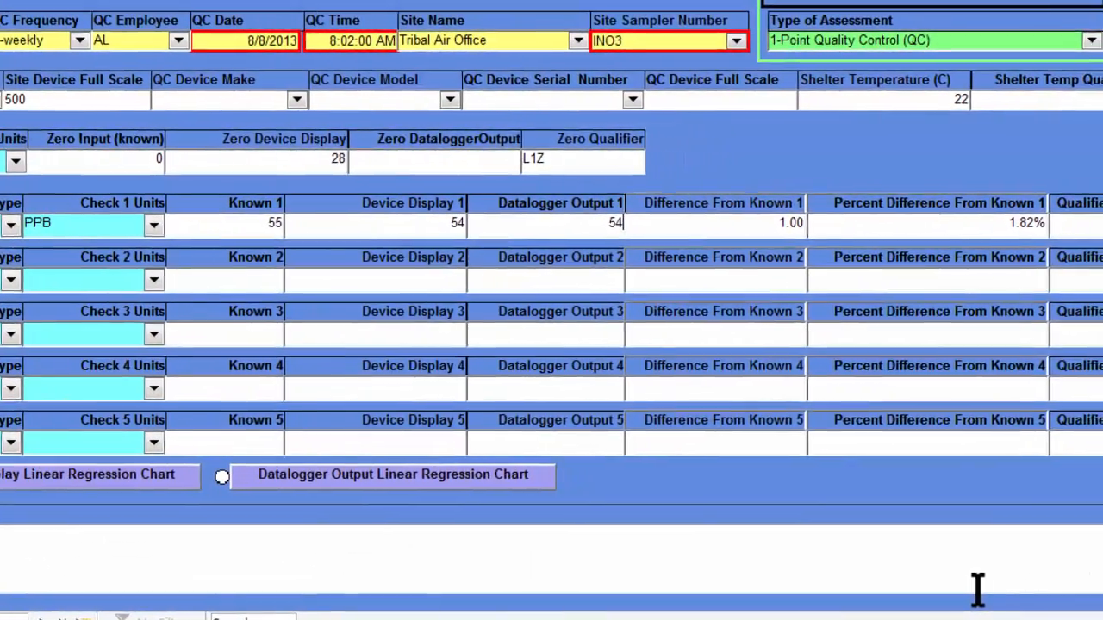
pyautogui.write('4')
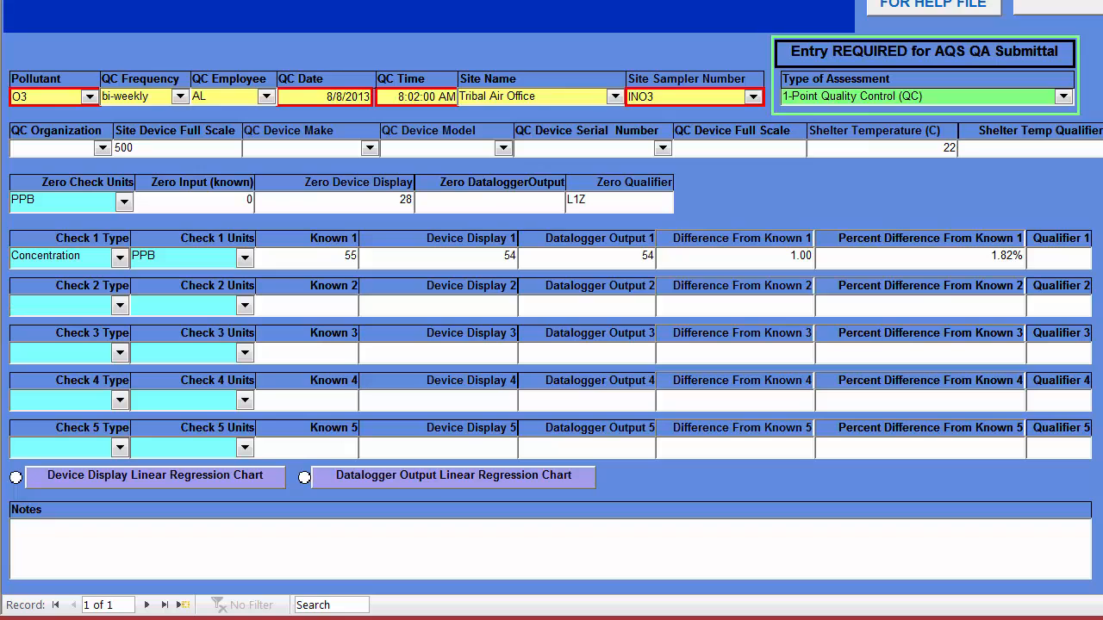
# - Set the Check 2 type to Concentration and its units to PPB
pyautogui.click(119, 304)
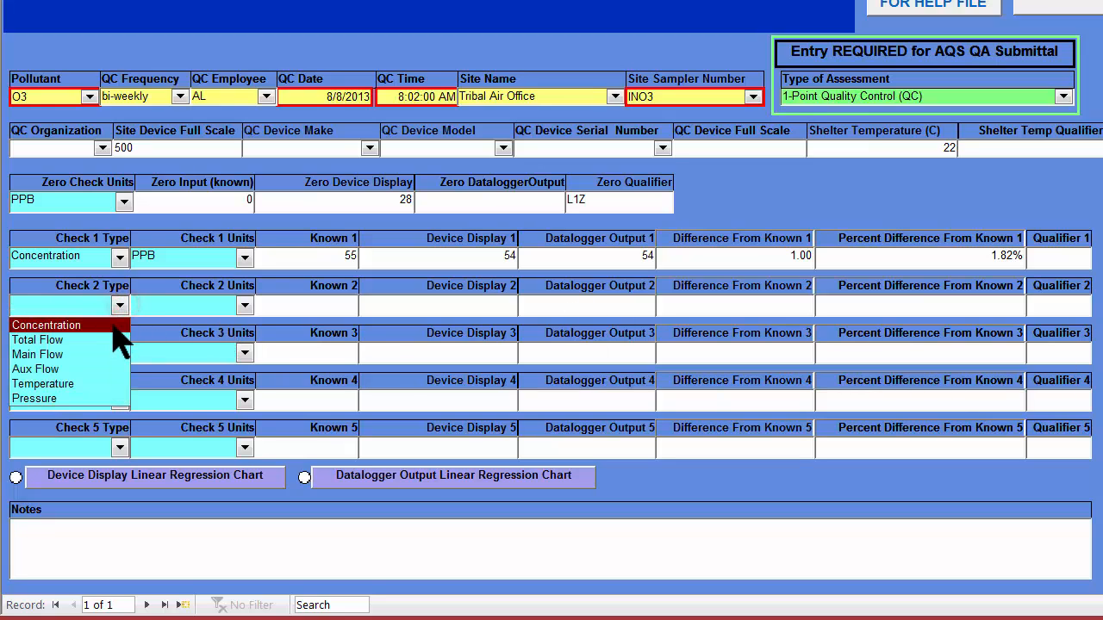
pyautogui.click(113, 327)
pyautogui.click(243, 309)
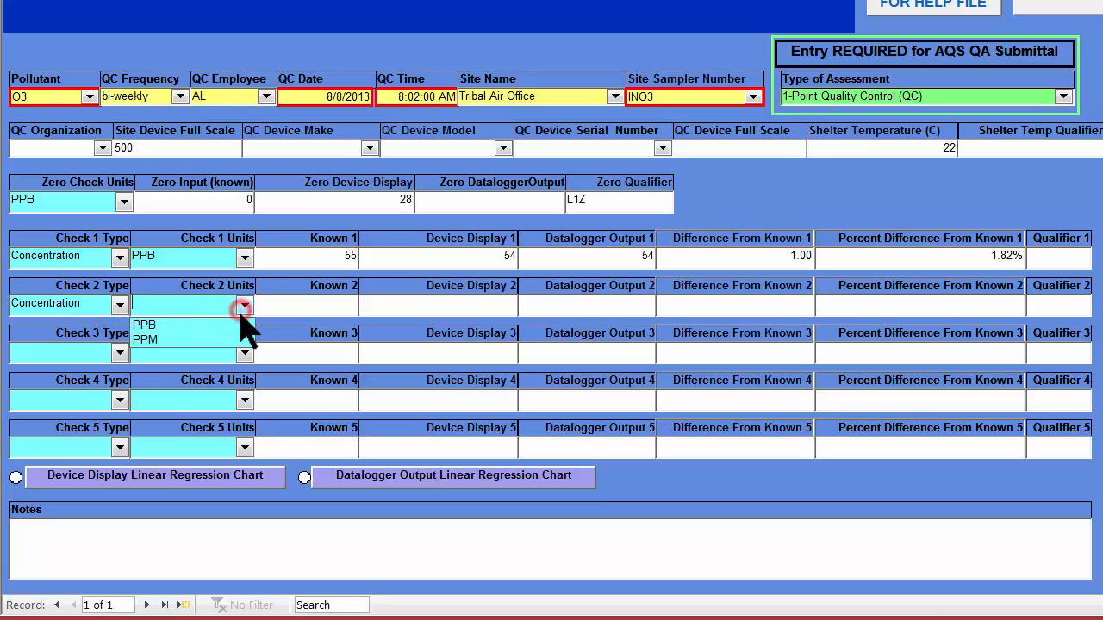
pyautogui.click(246, 328)
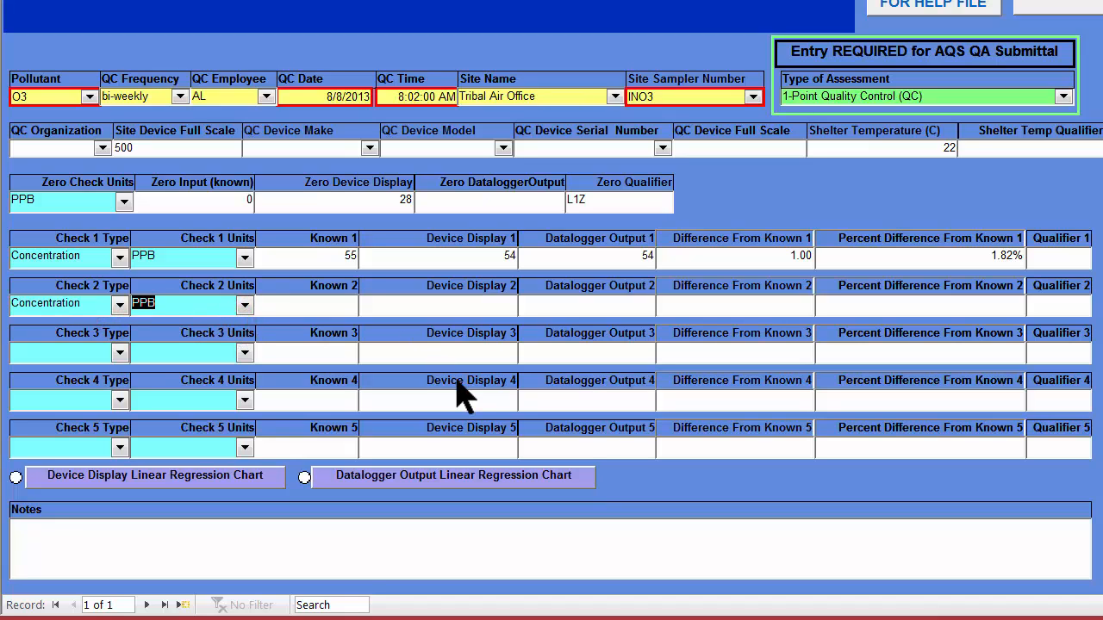
pyautogui.press('Tab')
# - Consult the ozone QC sheet in Word and enter Check 2's known value 90, device display 90.1 and datalogger output 90.2
pyautogui.moveTo(603, 617)
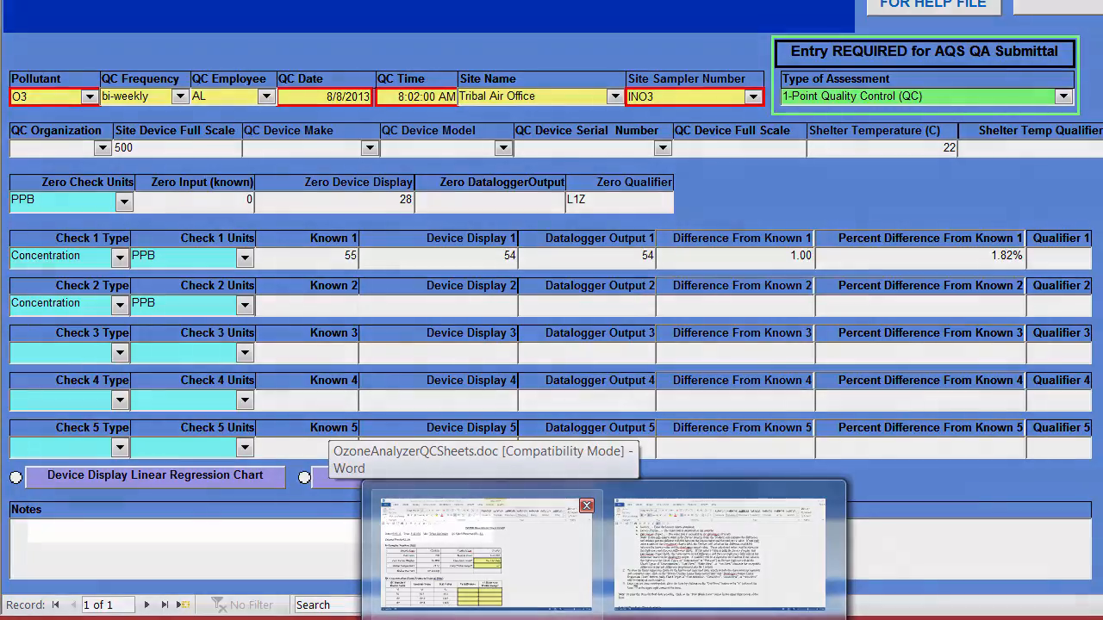
pyautogui.click(482, 555)
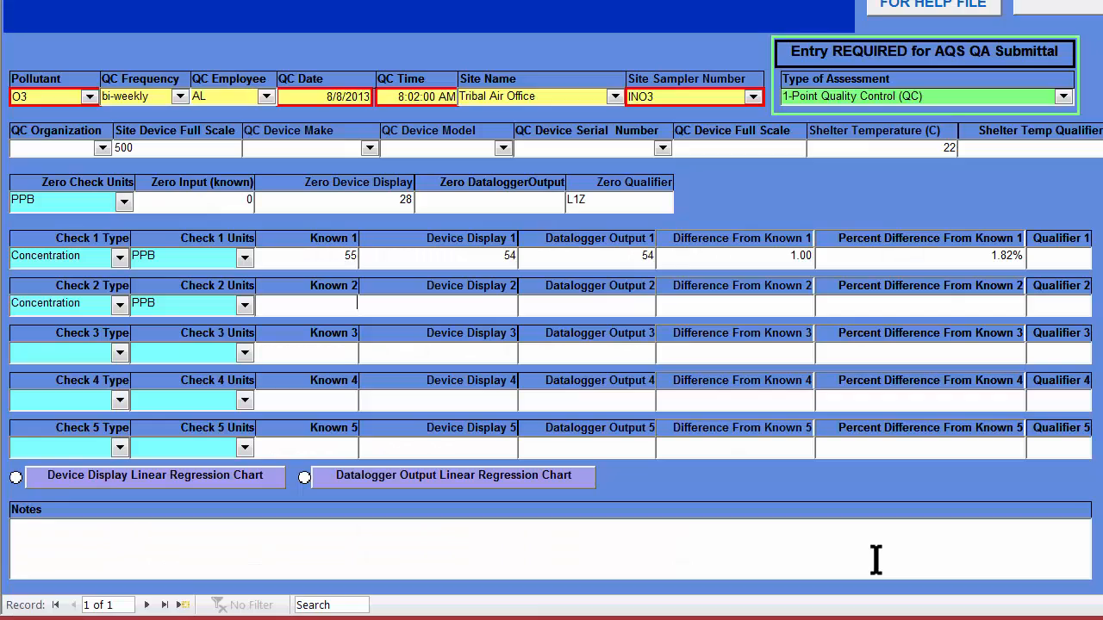
pyautogui.write('90')
pyautogui.write('90.')
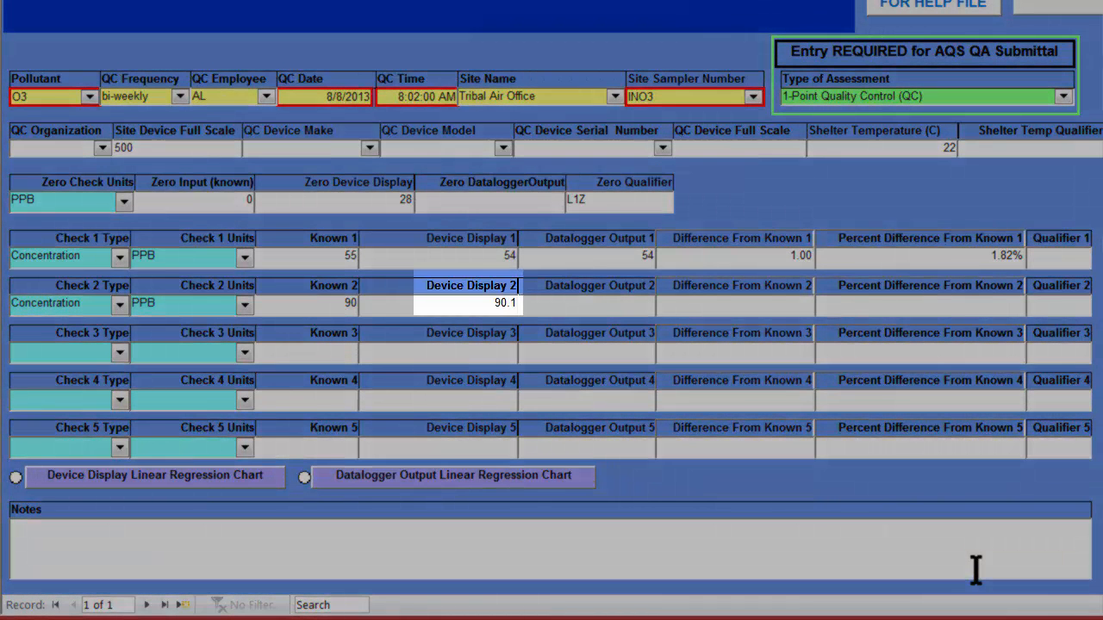
pyautogui.press('Tab')
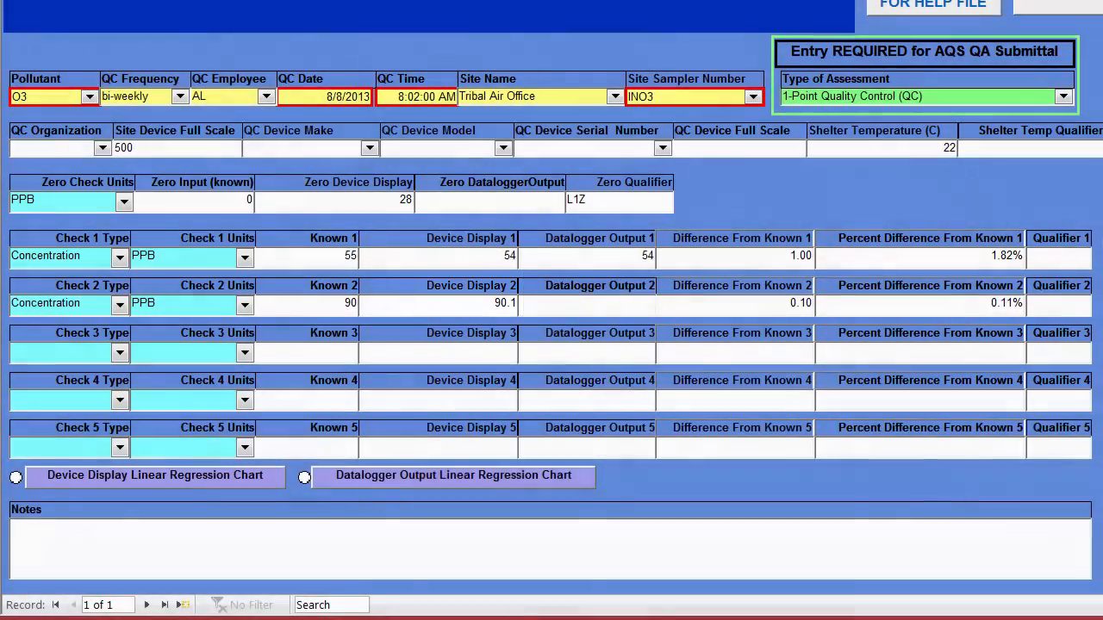
pyautogui.moveTo(605, 618)
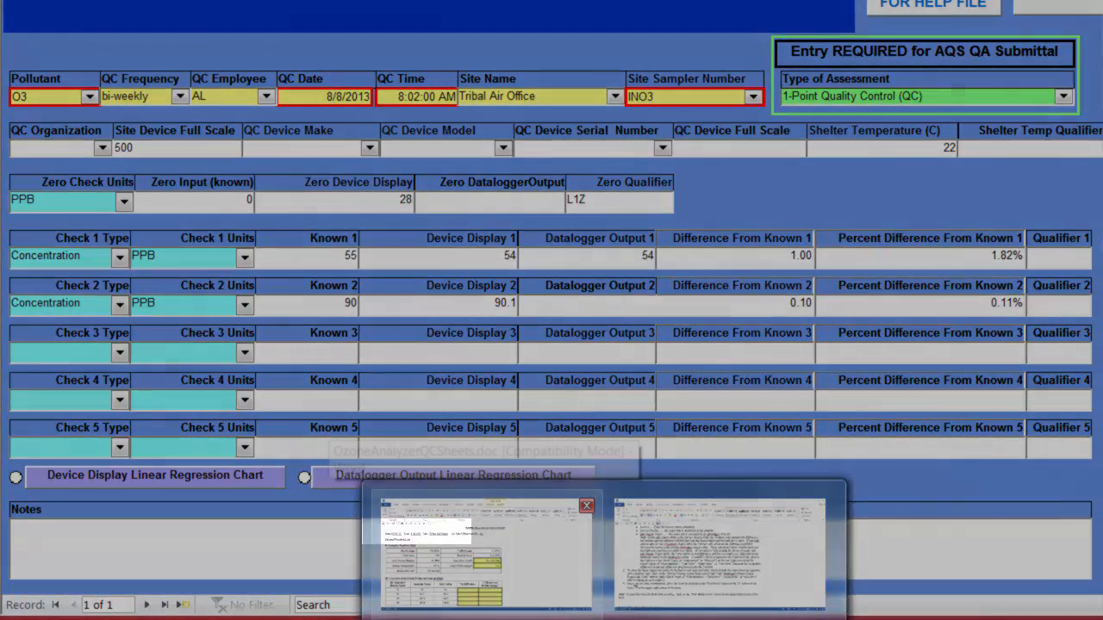
pyautogui.click(482, 547)
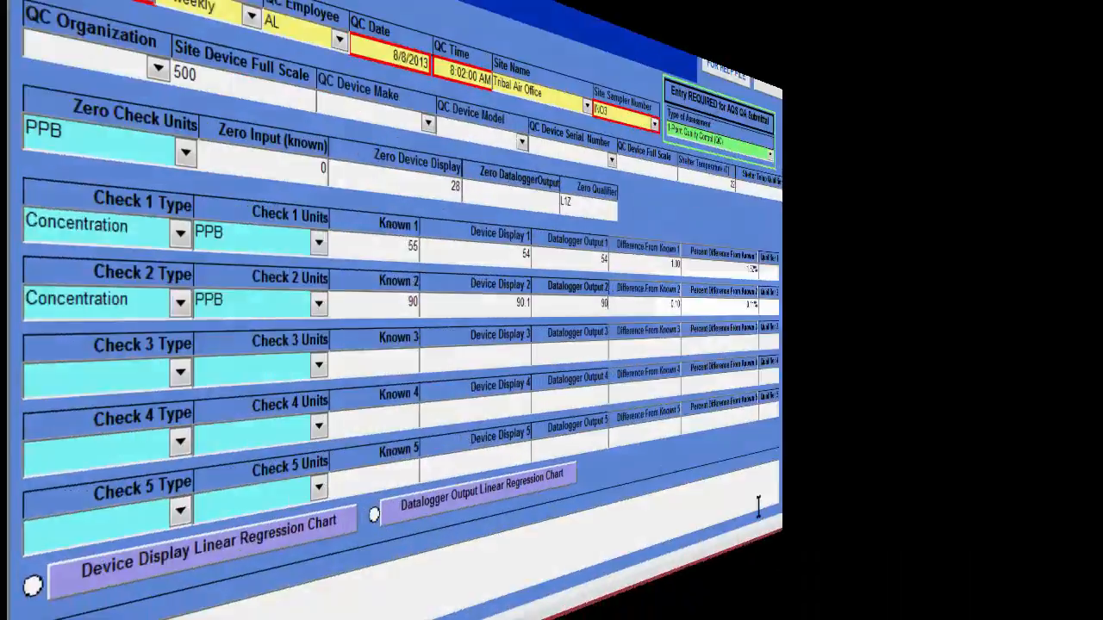
pyautogui.press('Tab')
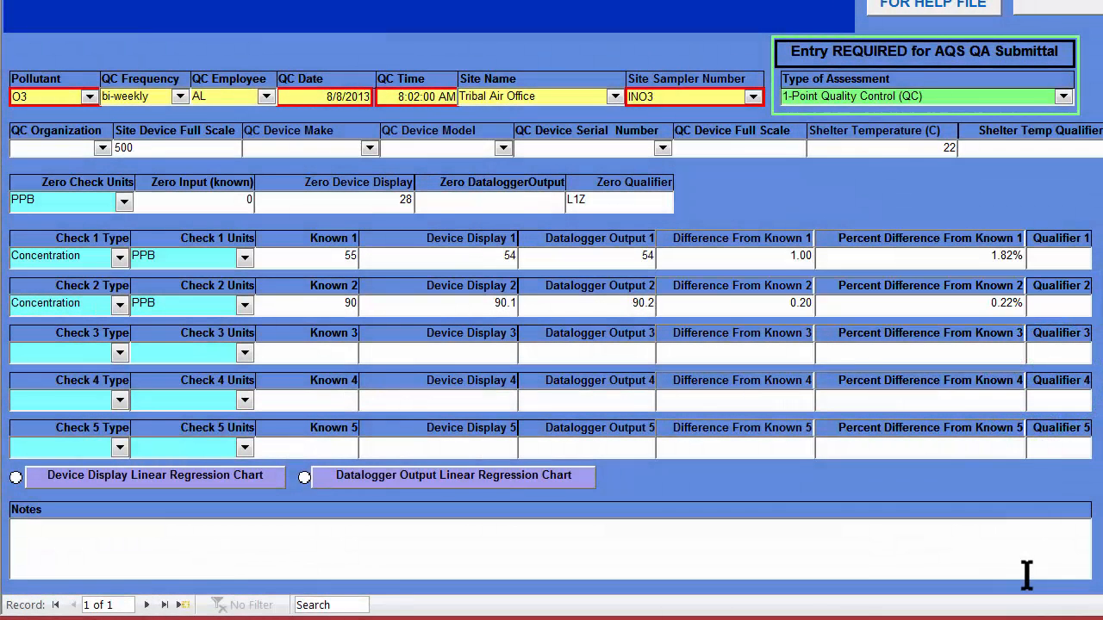
# - Fill in Check 3 as Concentration in PPB, with a known value of 120 and 120.3 for both device display and datalogger output
pyautogui.press('Tab')
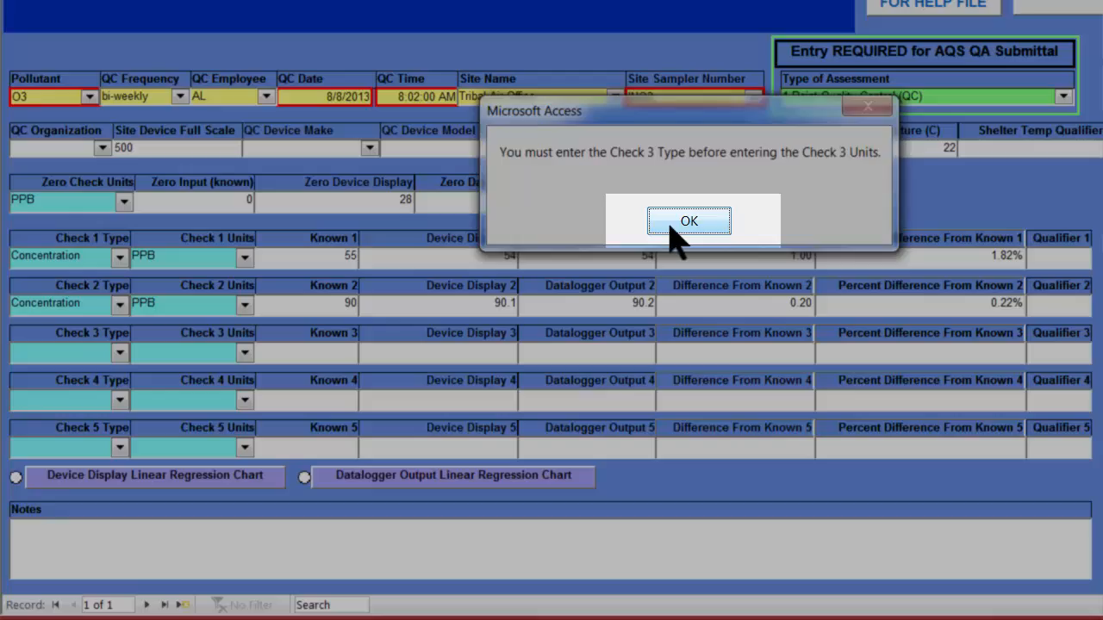
pyautogui.click(673, 224)
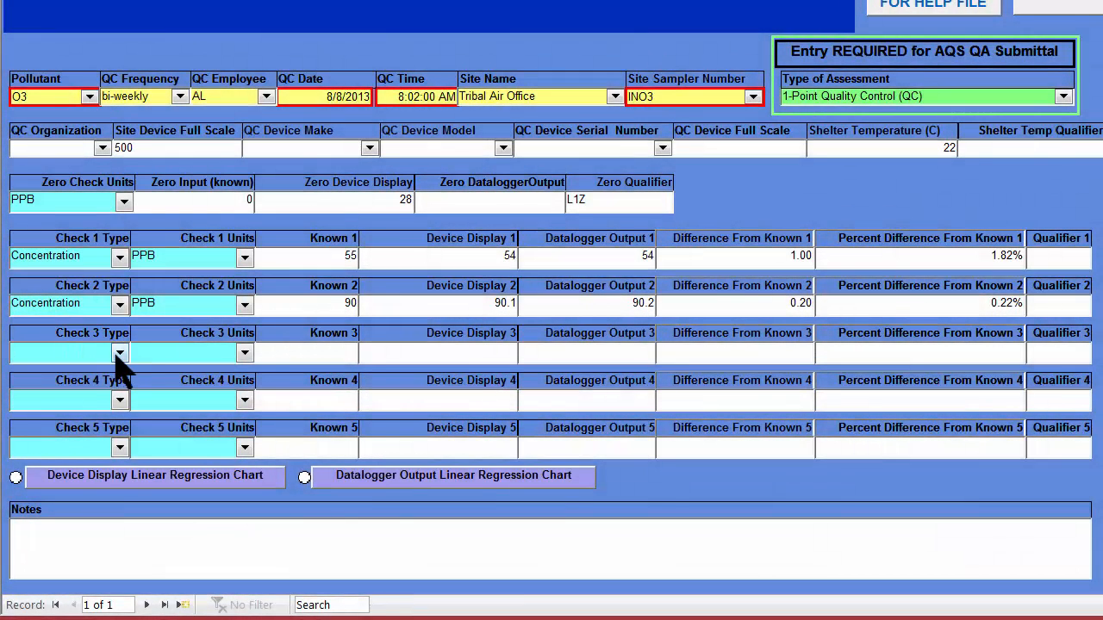
pyautogui.click(118, 353)
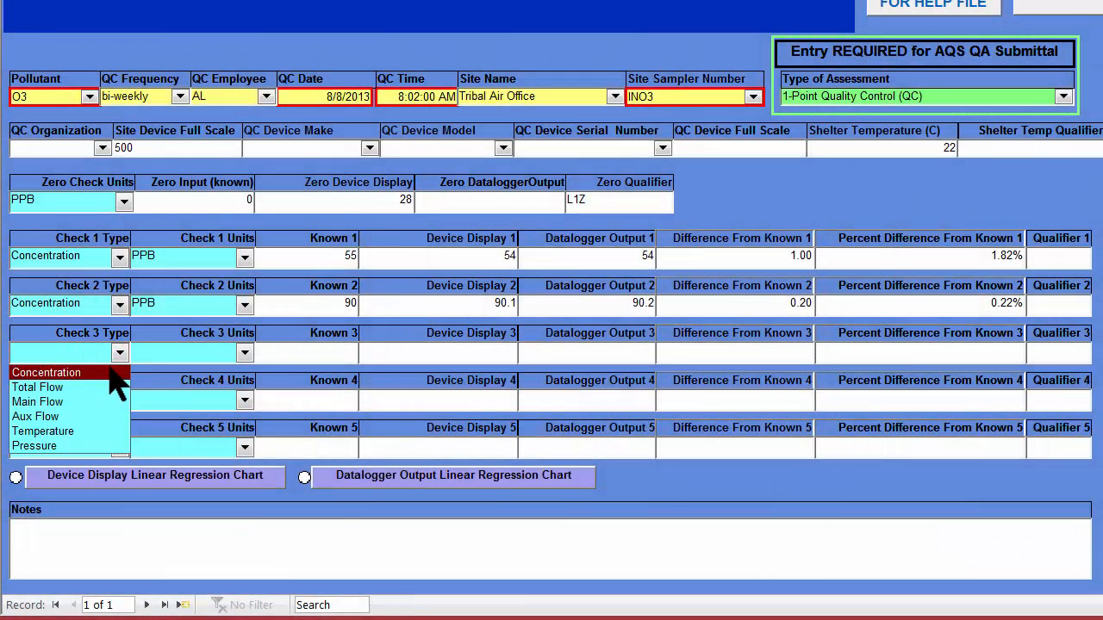
pyautogui.click(108, 371)
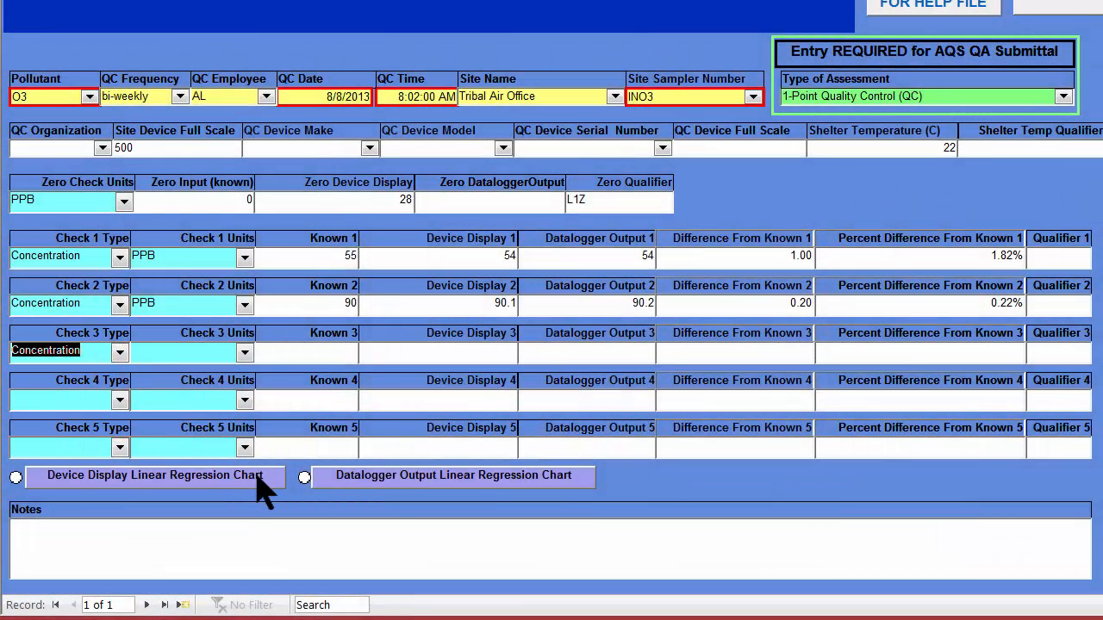
pyautogui.press('Tab')
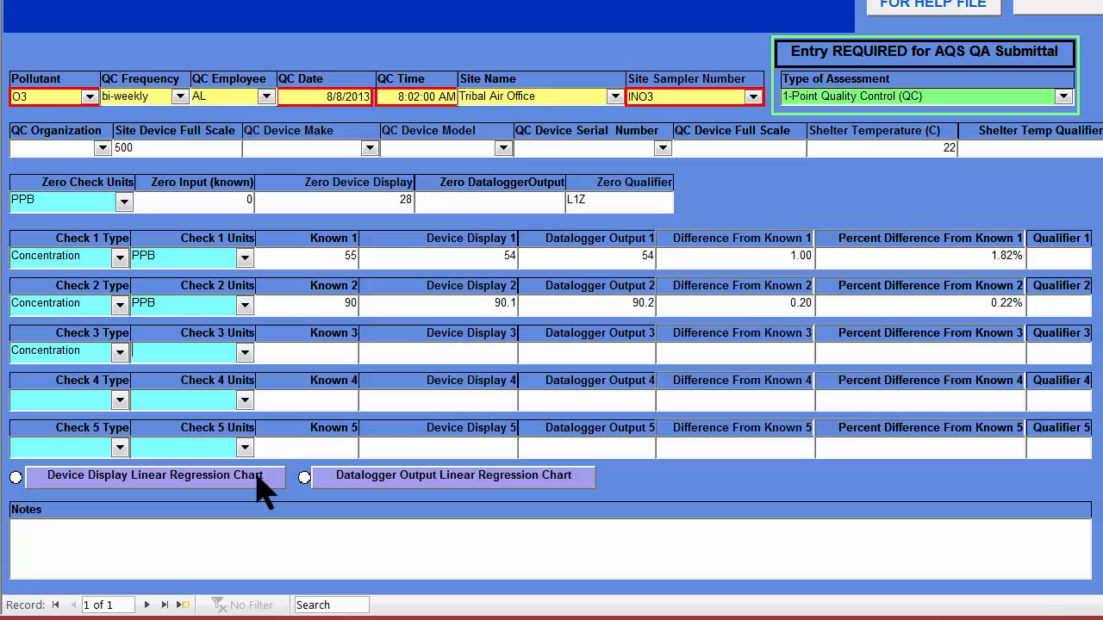
pyautogui.click(245, 354)
pyautogui.click(235, 369)
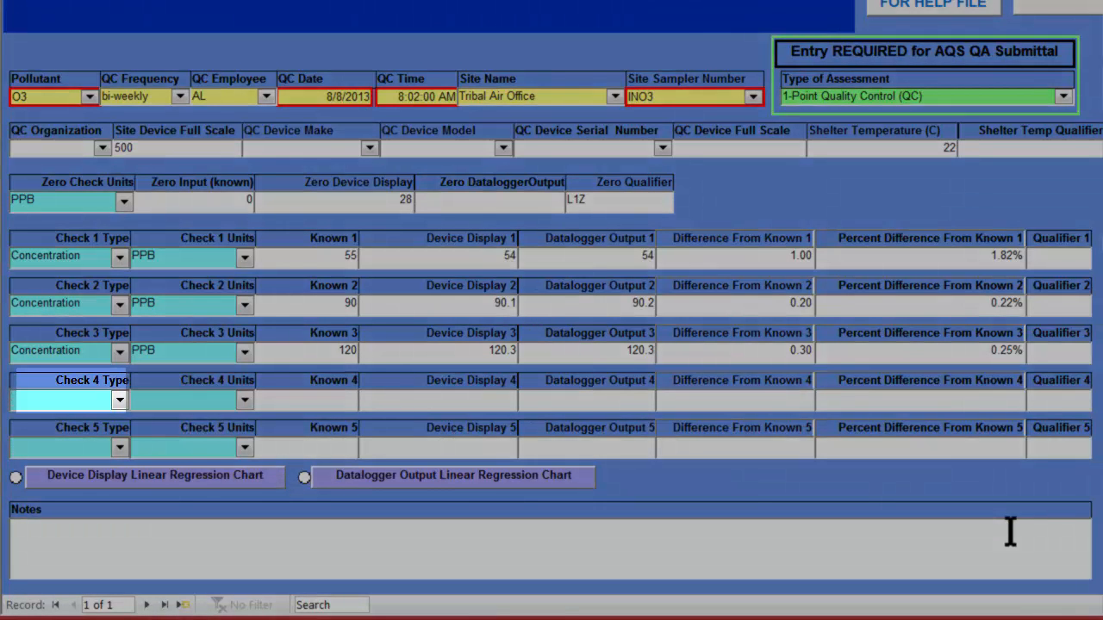
# - Fill in Check 4 as Concentration in PPB, with a known value of 180 and 180.8 for both device display and datalogger output
pyautogui.click(119, 402)
pyautogui.click(43, 420)
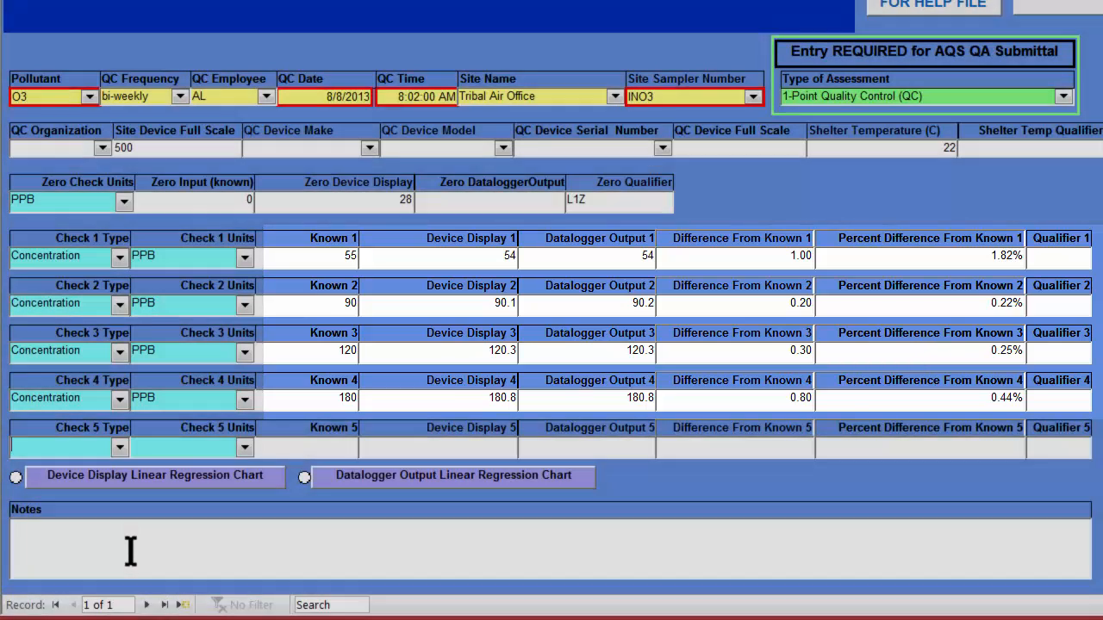
# - Paste the note "zero check out of range, maintenance performed on sampler and check repeated on day after maintenance" into Notes
pyautogui.click(129, 548)
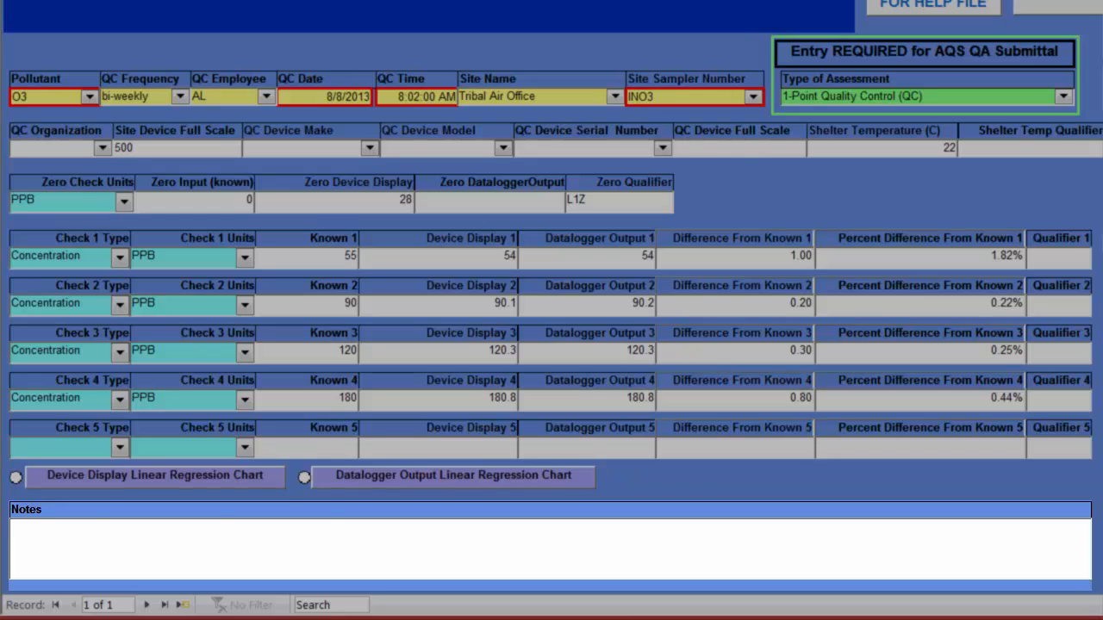
pyautogui.write('zero check out of range, maintenance performed on sampler and check repeated on day after maintenance')
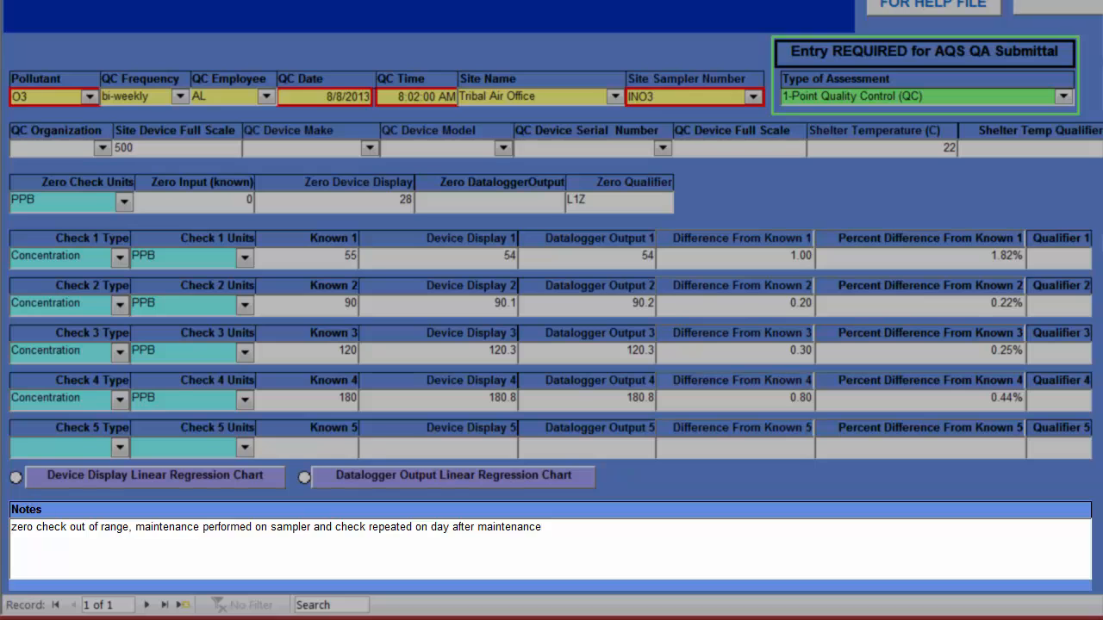